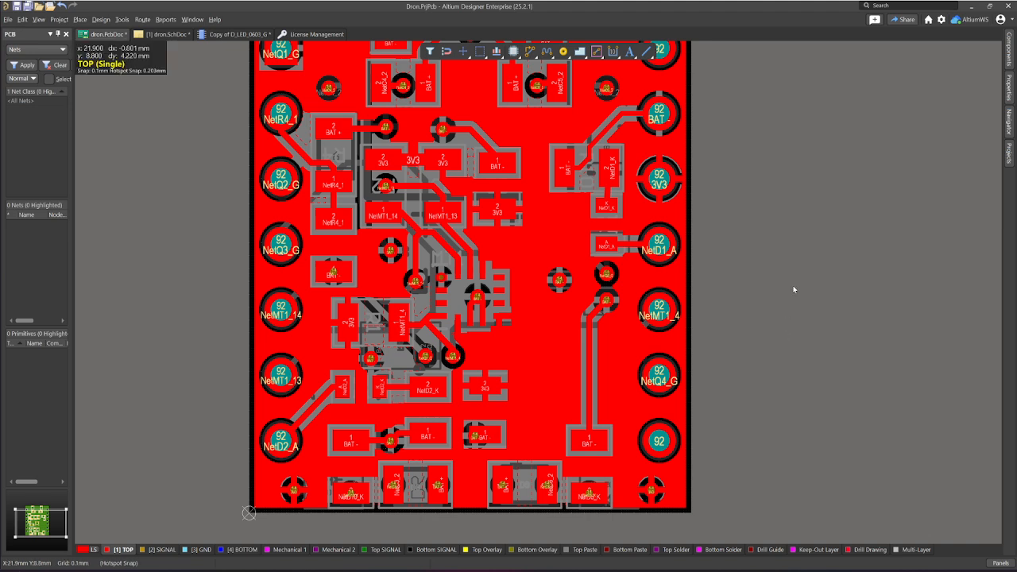
Step: Examine the plated through-hole pads along the board's right edge in 3D, including the track connections and hole openings
right_click_drag(799, 275, 709, 301)
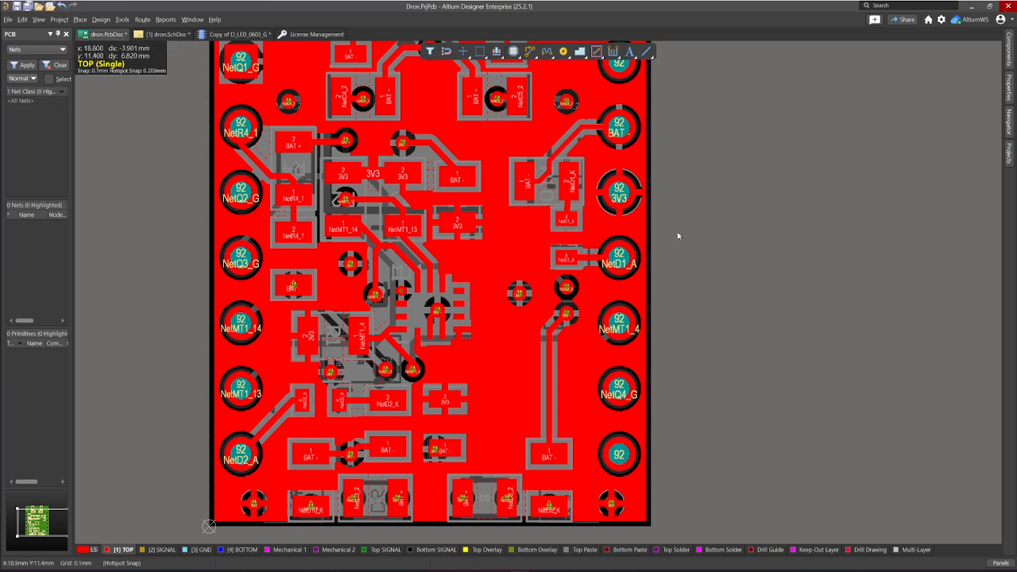
right_click_drag(728, 236, 722, 251)
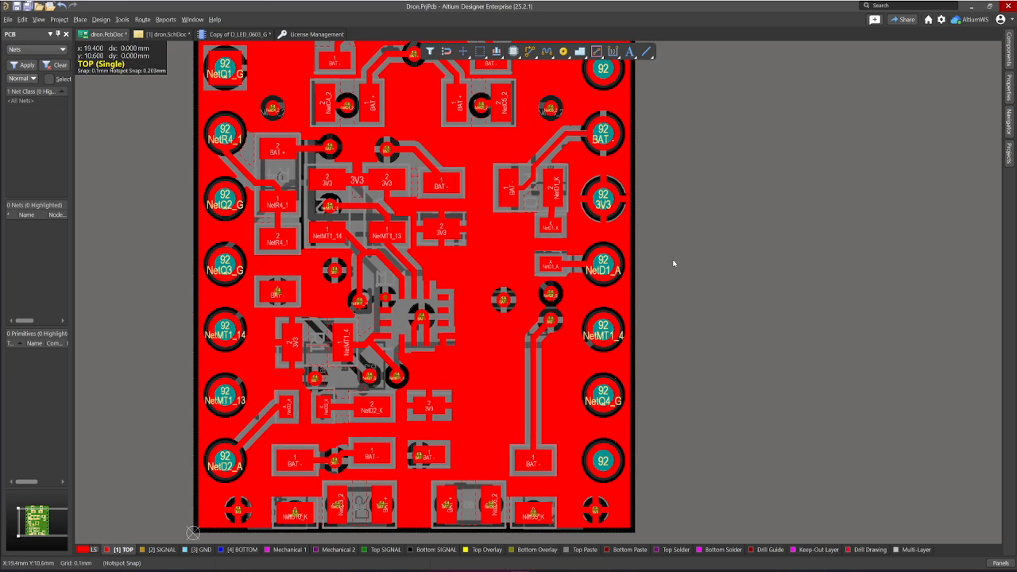
key("3")
scroll(639, 298, "up", 10, "ctrl")
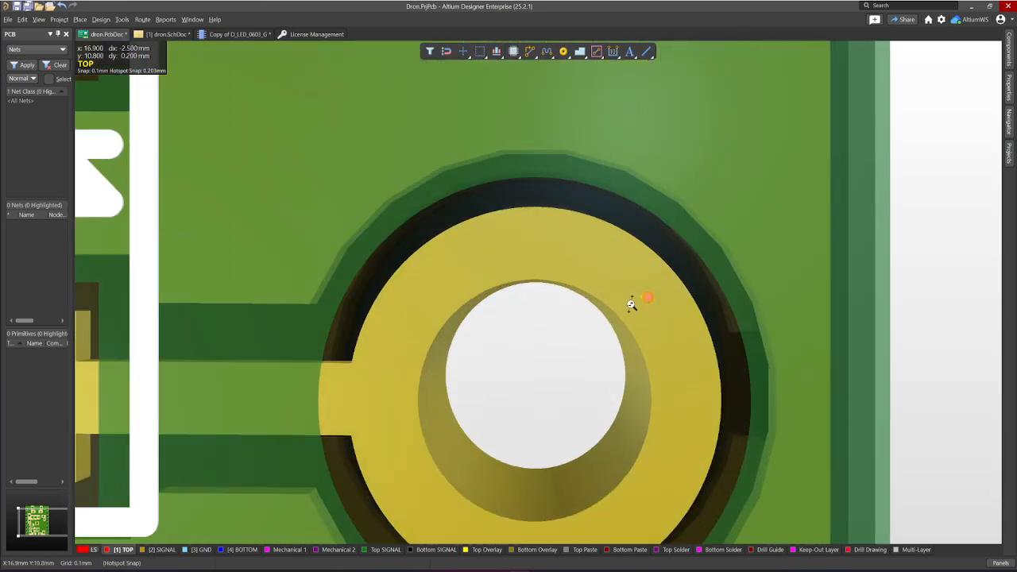
scroll(635, 306, "down", 4, "ctrl")
right_click_drag(626, 290, 510, 199)
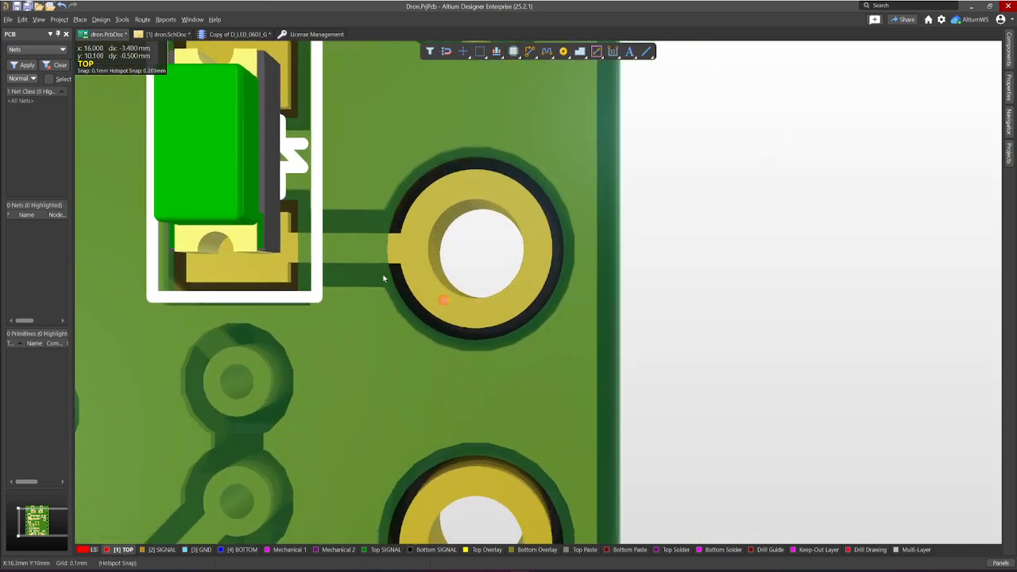
right_click_drag(193, 261, 349, 301)
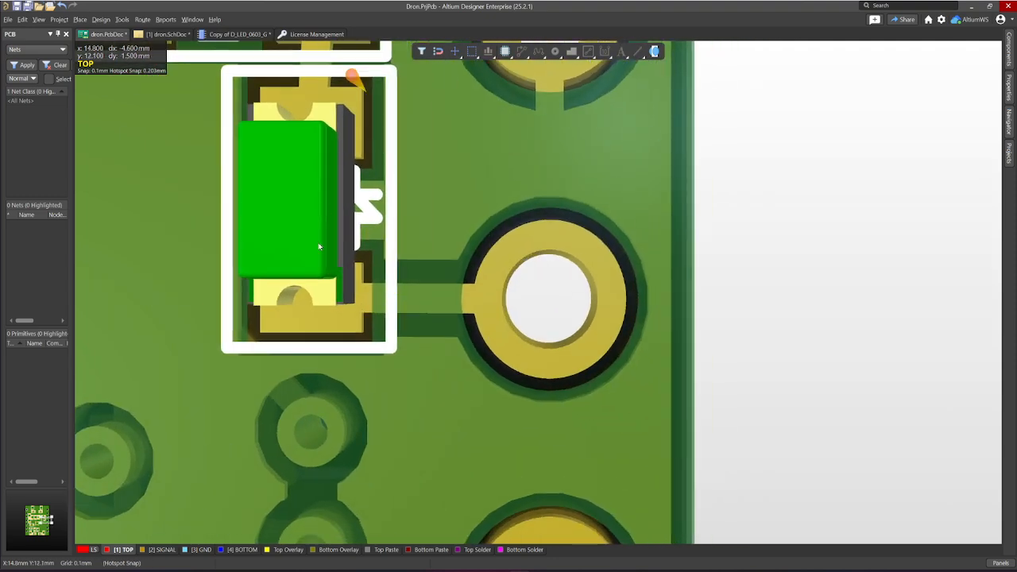
right_click_drag(389, 231, 396, 195)
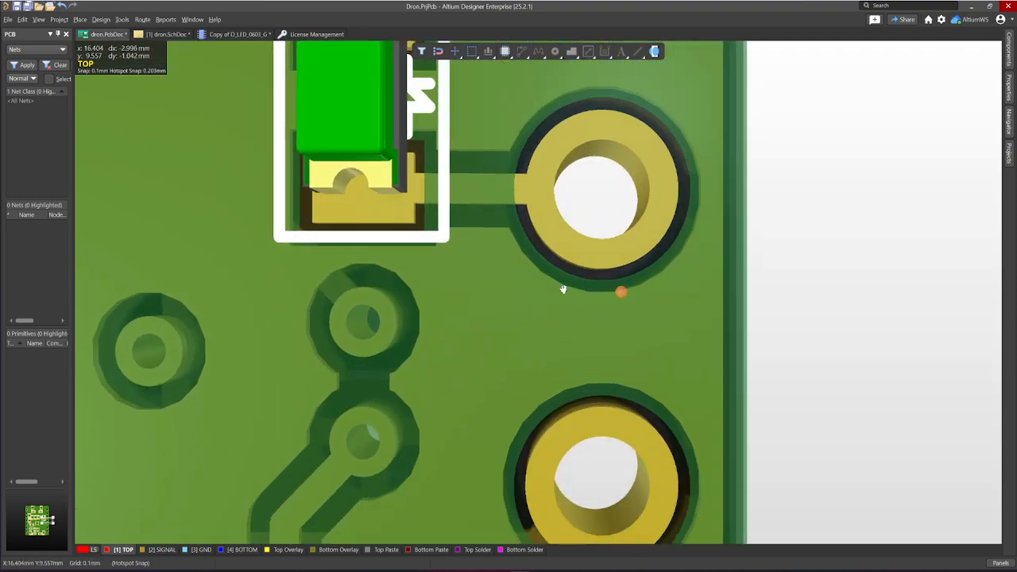
right_click_drag(591, 288, 536, 223)
scroll(536, 222, "down", 5)
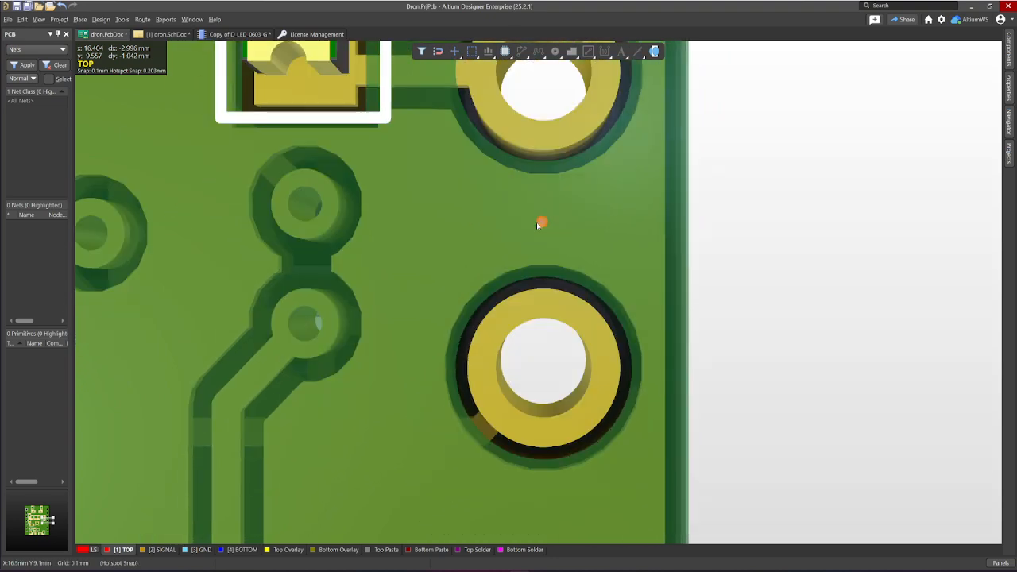
right_click_drag(409, 301, 624, 237)
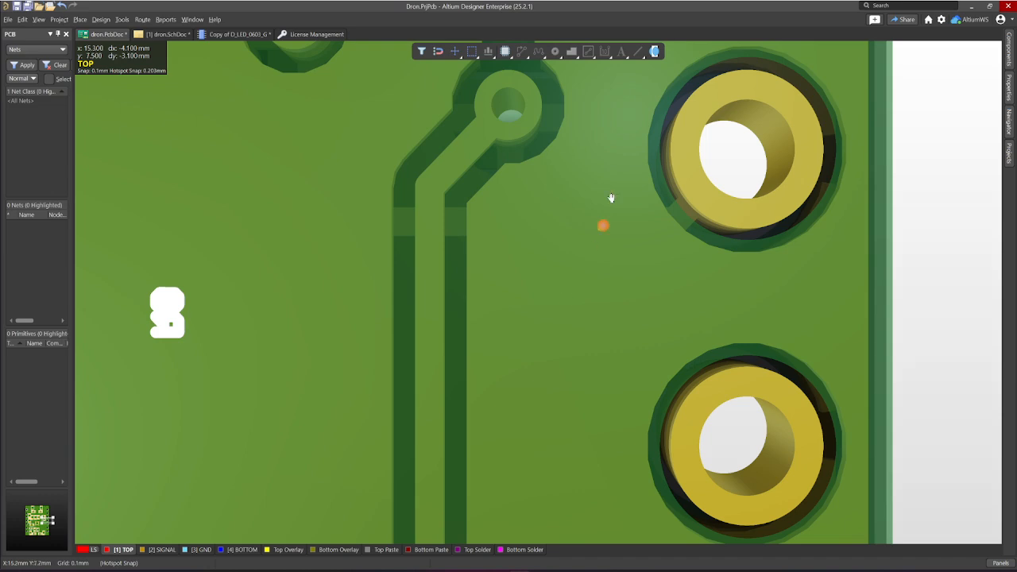
right_click_drag(609, 199, 349, 316)
key("2")
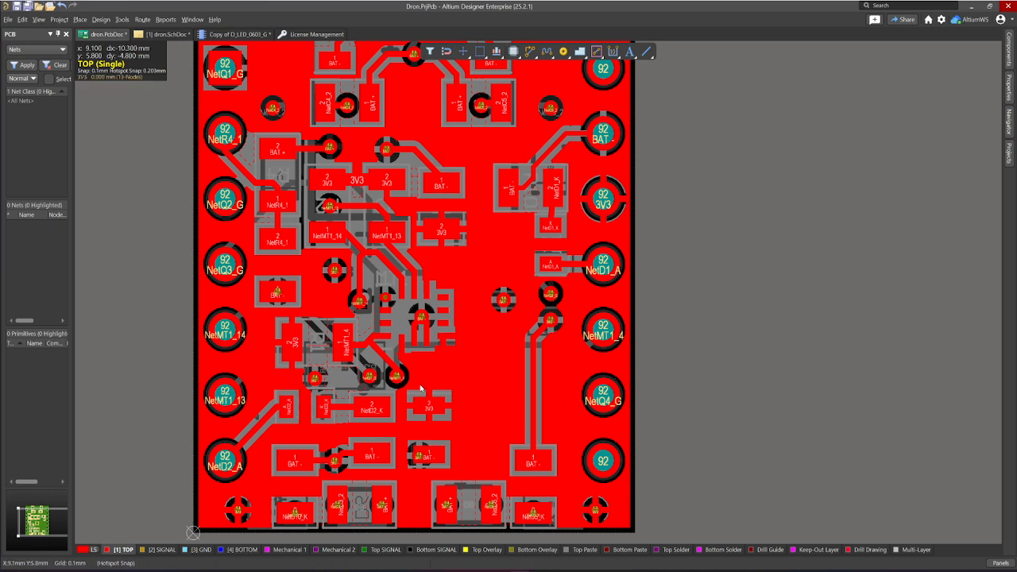
Step: Locate the NetMT1_4 via on the top layer and inspect a via with its attached track up close in 3D
scroll(398, 374, "up", 6, "ctrl")
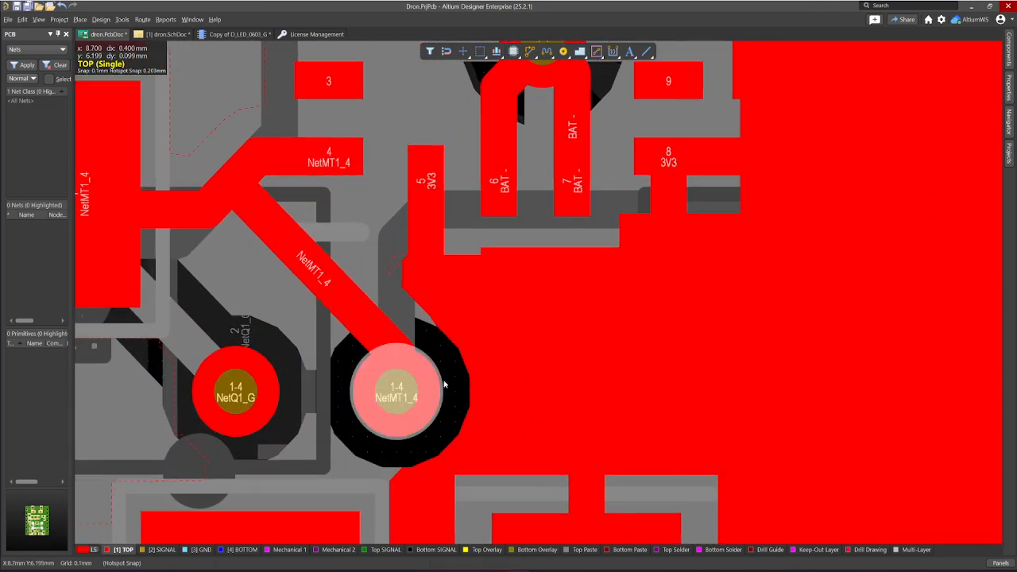
key("3")
right_click_drag(430, 397, 812, 205)
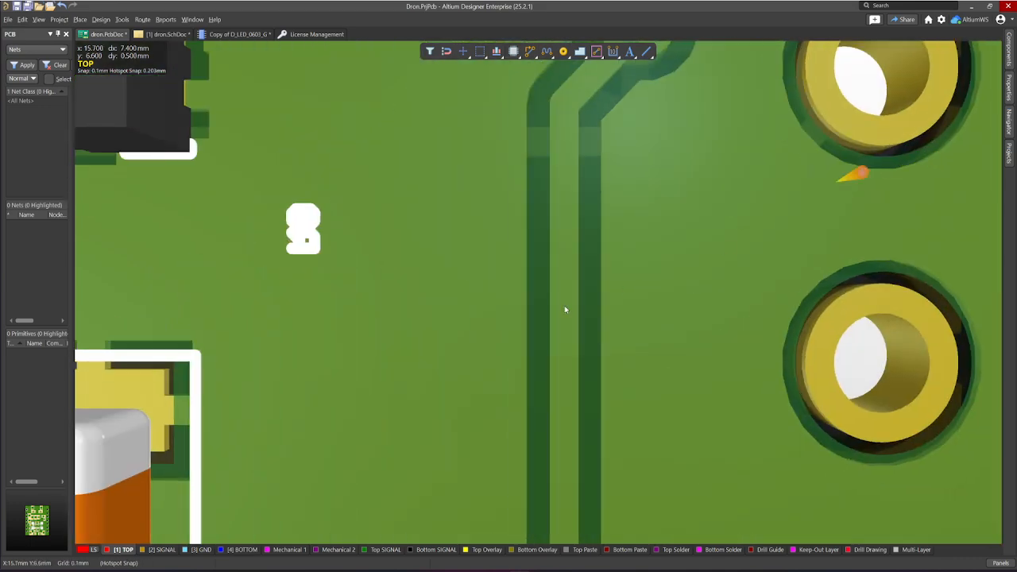
right_click_drag(595, 309, 493, 485)
right_click_drag(546, 213, 550, 294)
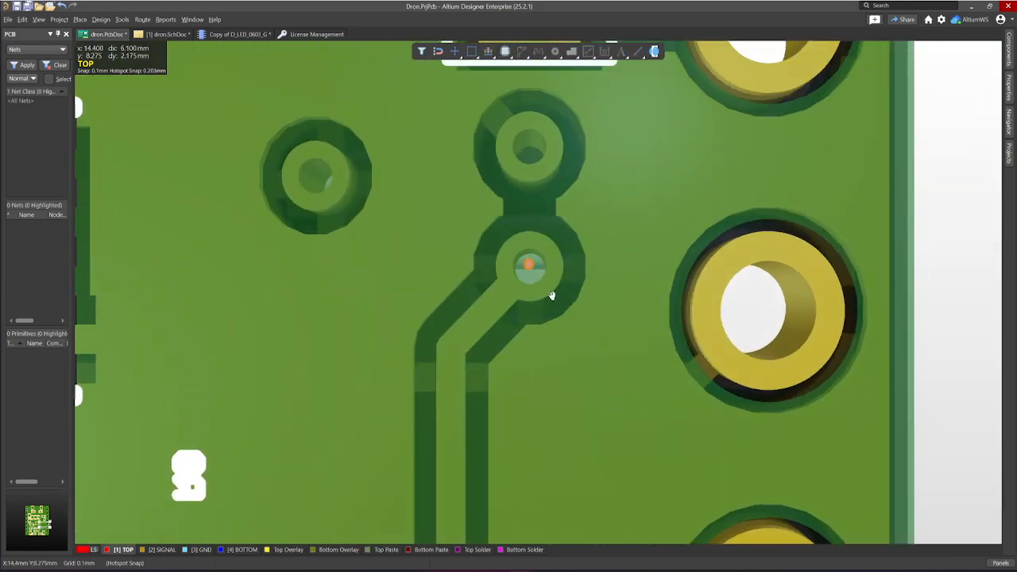
middle_click_drag(532, 292, 563, 229)
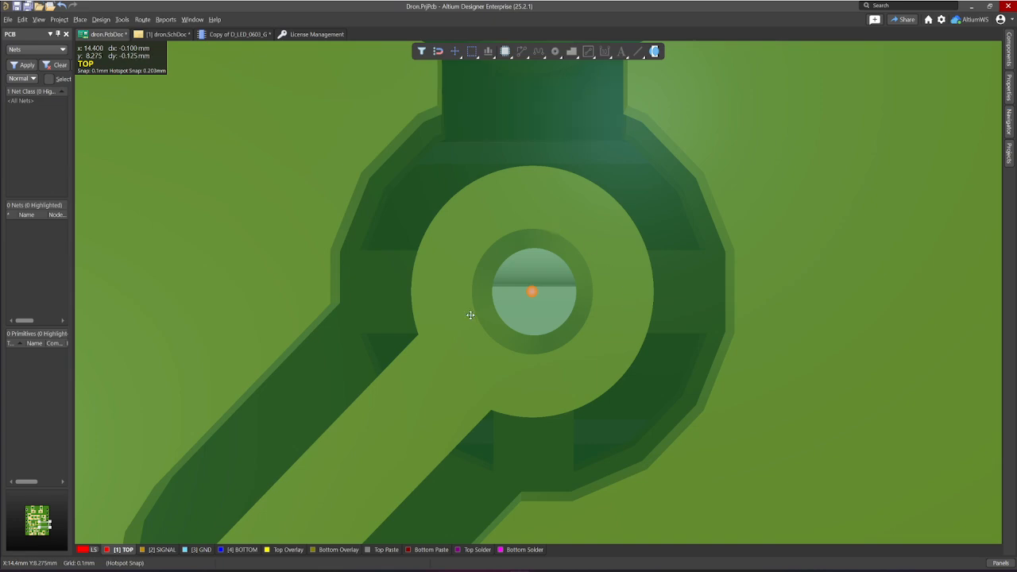
key("2")
Step: Examine the NetMT1_4 and NetQ1_G vias and the neighbouring 3V3 pad in the 2D top-layer view
right_click_drag(479, 344, 590, 262)
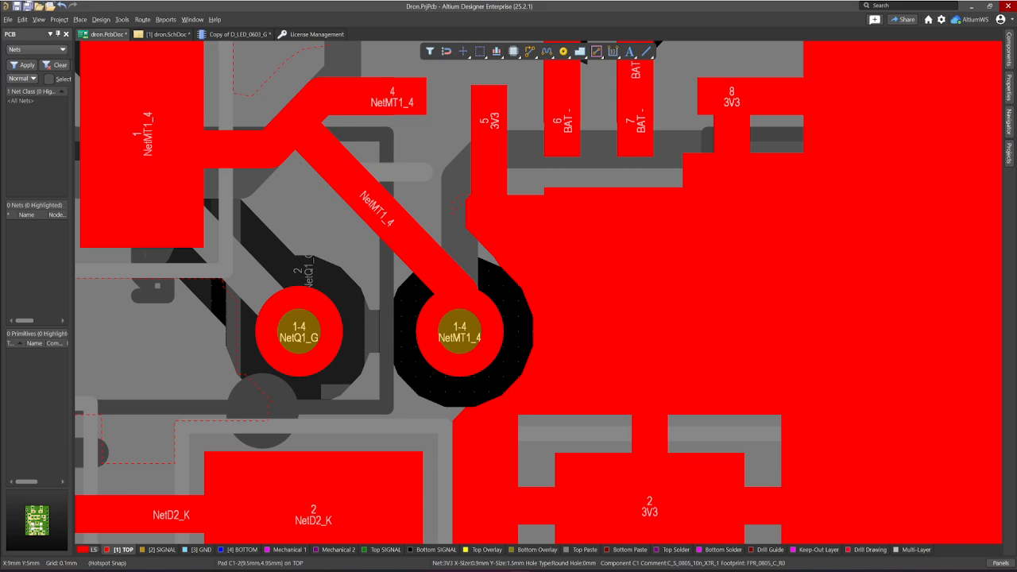
right_click_drag(633, 356, 618, 271)
right_click_drag(563, 220, 637, 268)
scroll(639, 270, "down", 1)
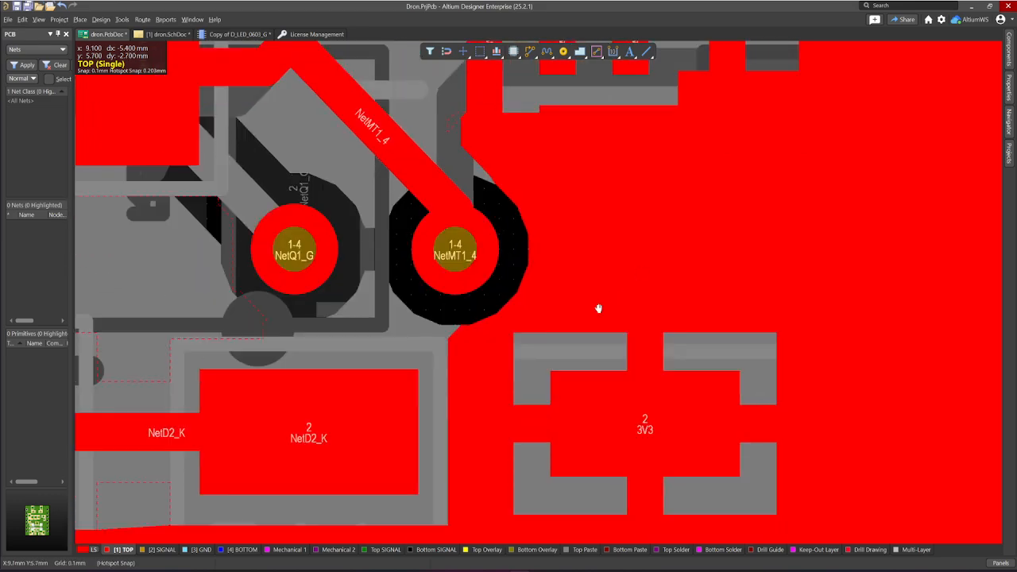
right_click_drag(598, 308, 568, 298)
right_click_drag(742, 237, 577, 289)
scroll(577, 290, "down", 2)
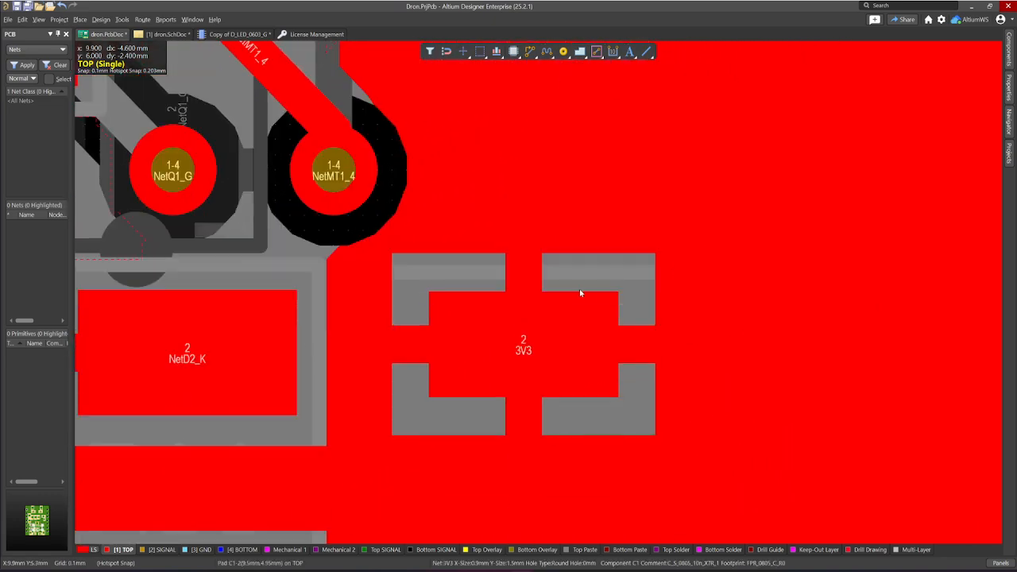
scroll(577, 289, "up", 3)
scroll(577, 292, "up", 1)
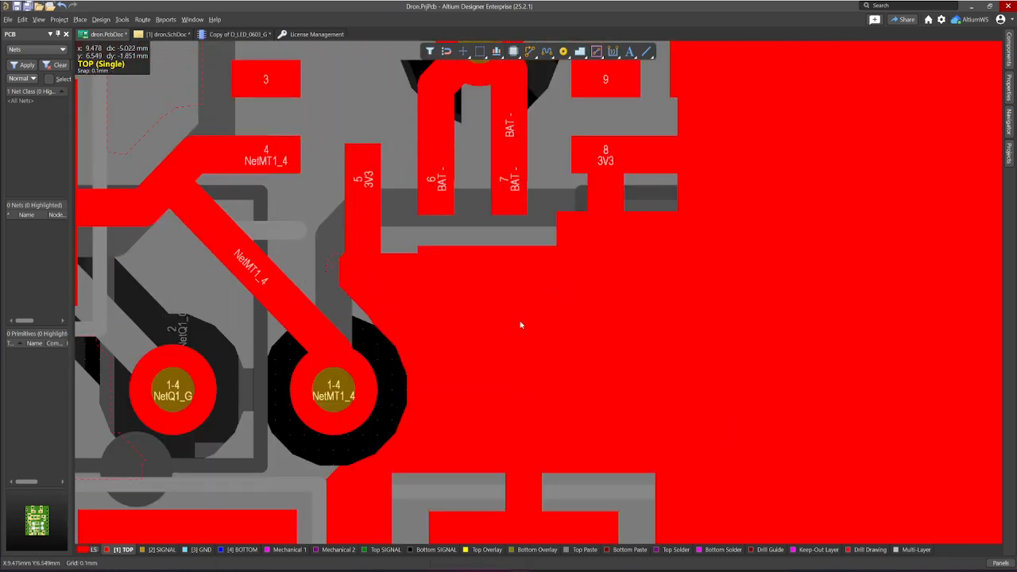
scroll(521, 322, "down", 2, "ctrl")
scroll(521, 324, "down", 1, "ctrl")
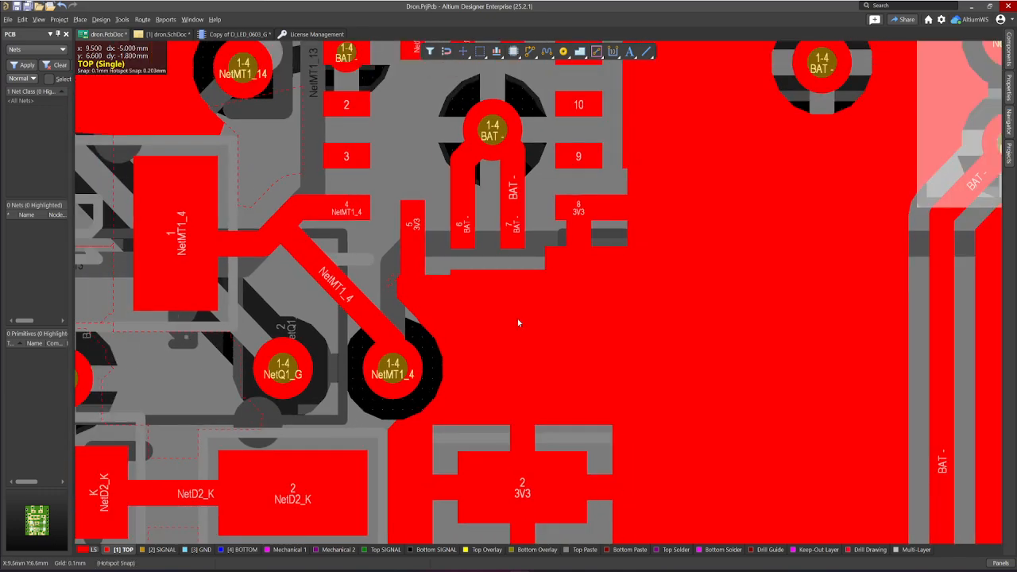
right_click_drag(517, 320, 656, 313)
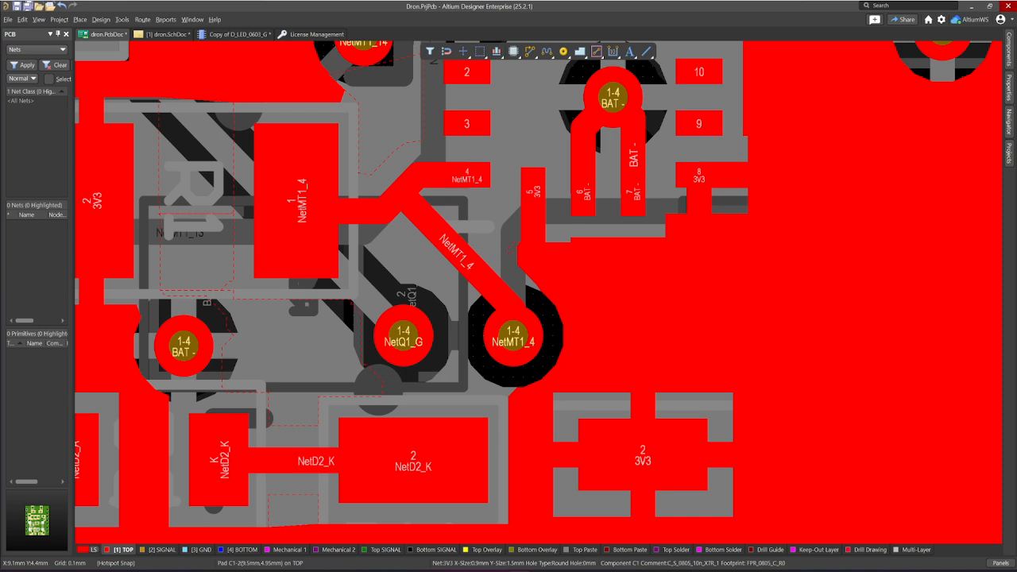
right_click_drag(811, 367, 718, 392)
right_click_drag(787, 354, 680, 357)
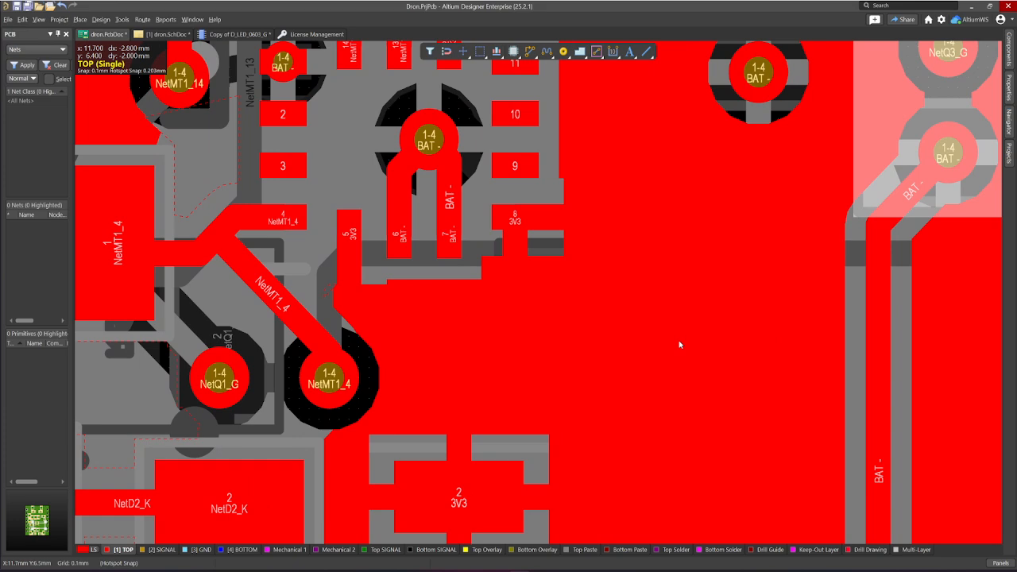
Step: Look up the Pad and Via placement commands for the board
right_click_drag(709, 307, 578, 380)
scroll(689, 278, "down", 1, "ctrl")
scroll(690, 278, "down", 3, "ctrl")
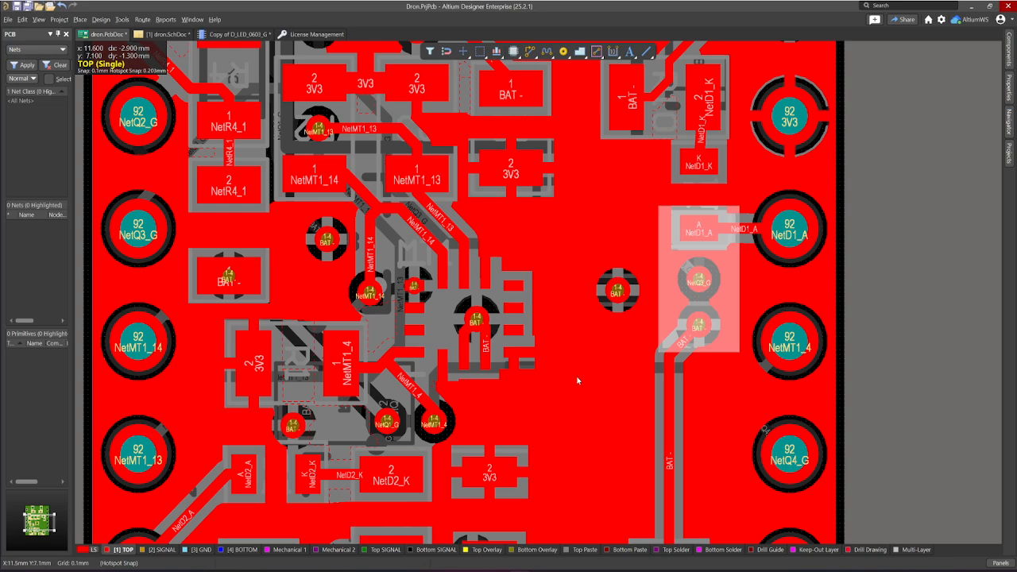
scroll(575, 350, "down", 3, "ctrl")
right_click_drag(581, 343, 528, 363)
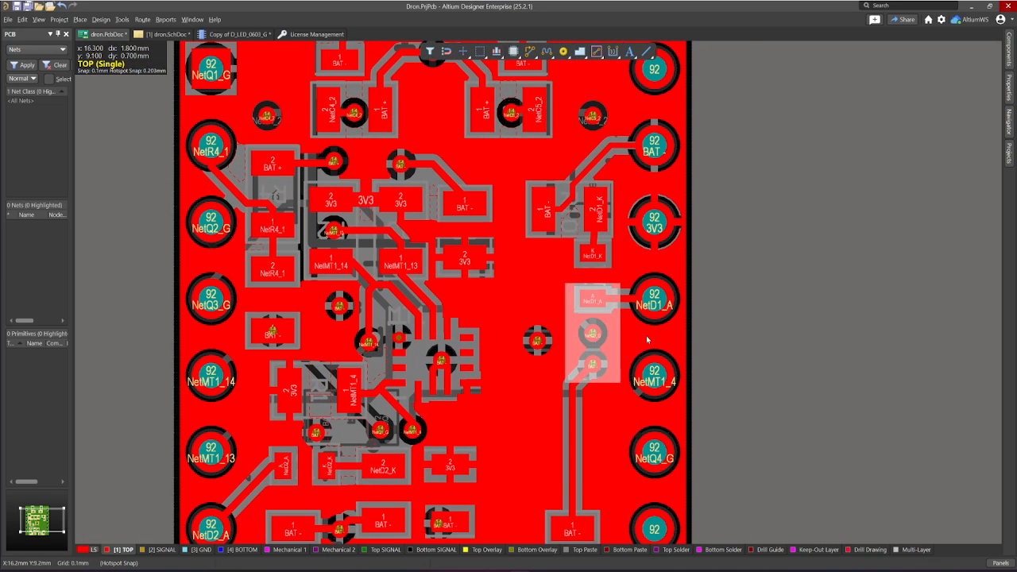
right_click_drag(703, 235, 717, 338)
right_click_drag(726, 259, 774, 266)
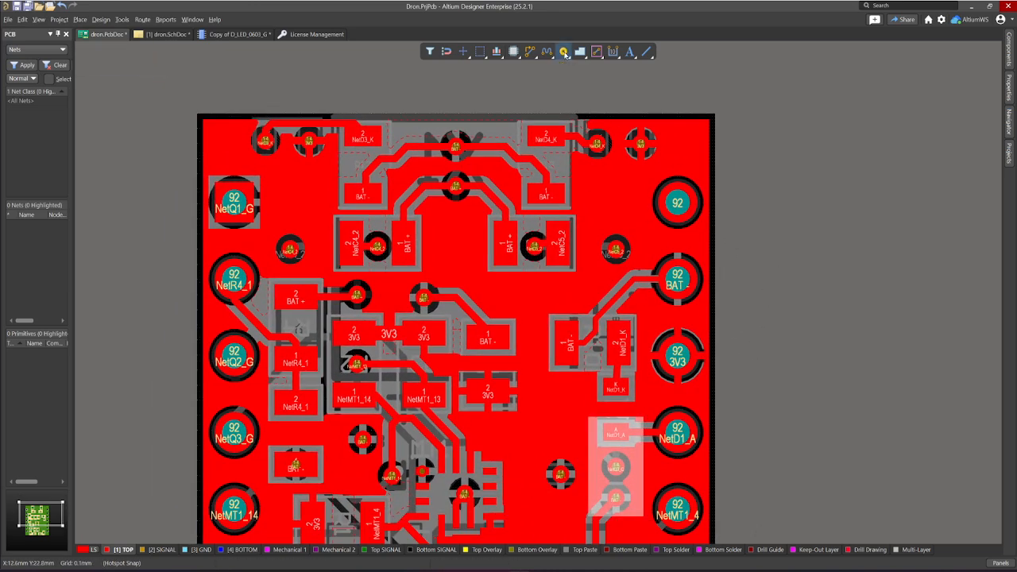
left_click(564, 52)
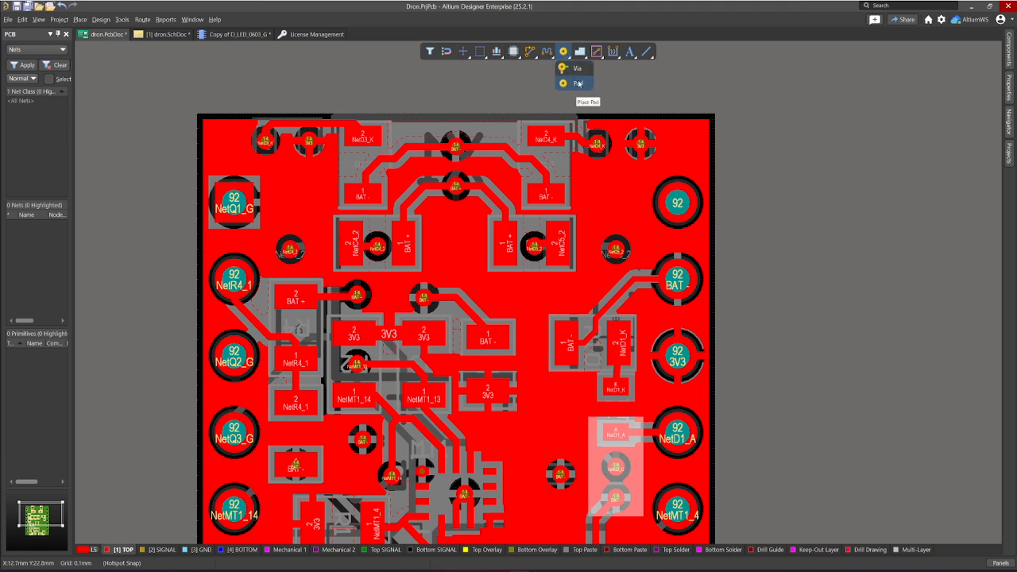
left_click(578, 84)
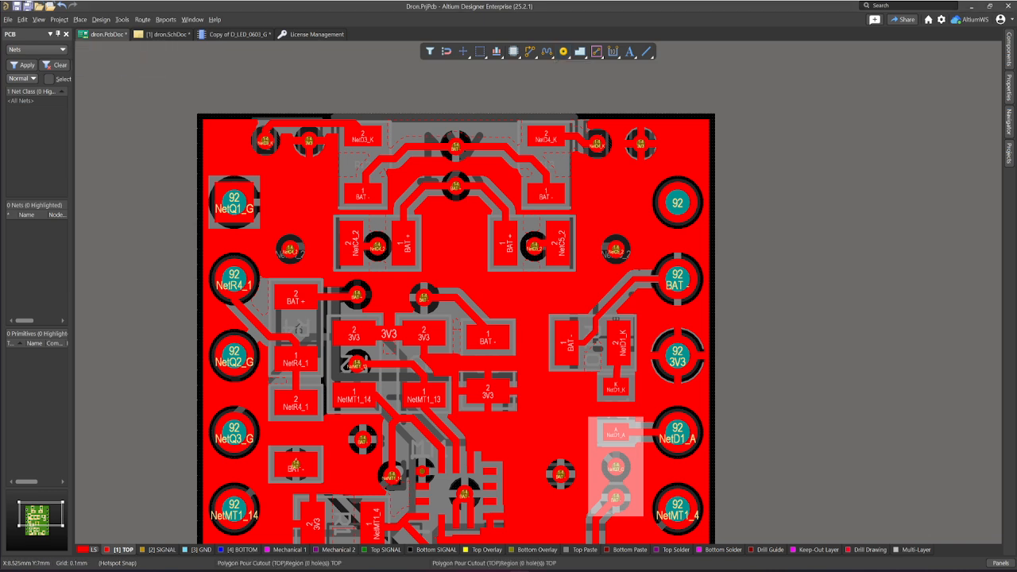
left_click(55, 21)
mouse_move(36, 22)
mouse_move(81, 23)
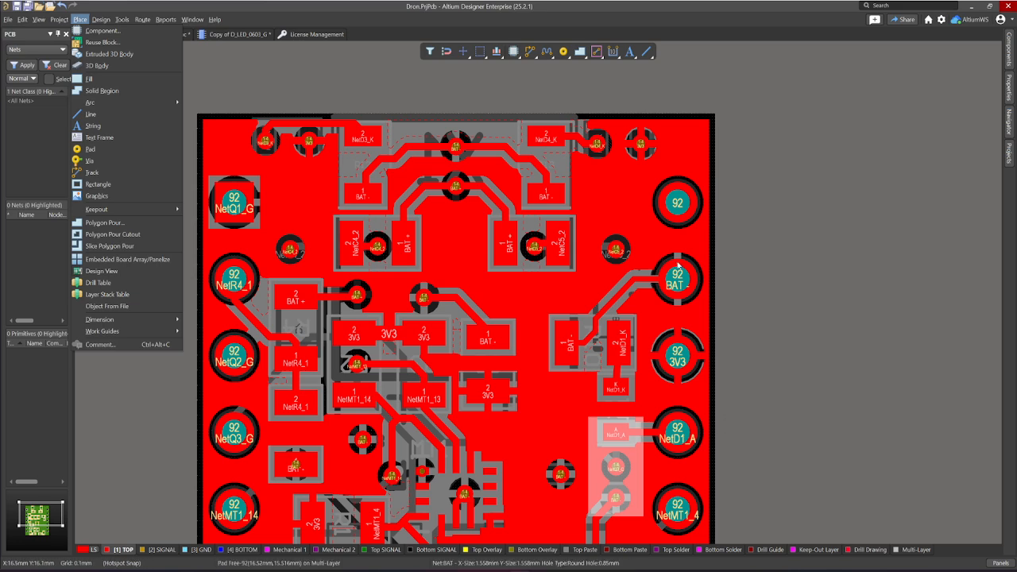
Step: Open the properties of the through-hole pad on net NetD1_A and review its layer options
right_click_drag(518, 421, 485, 381)
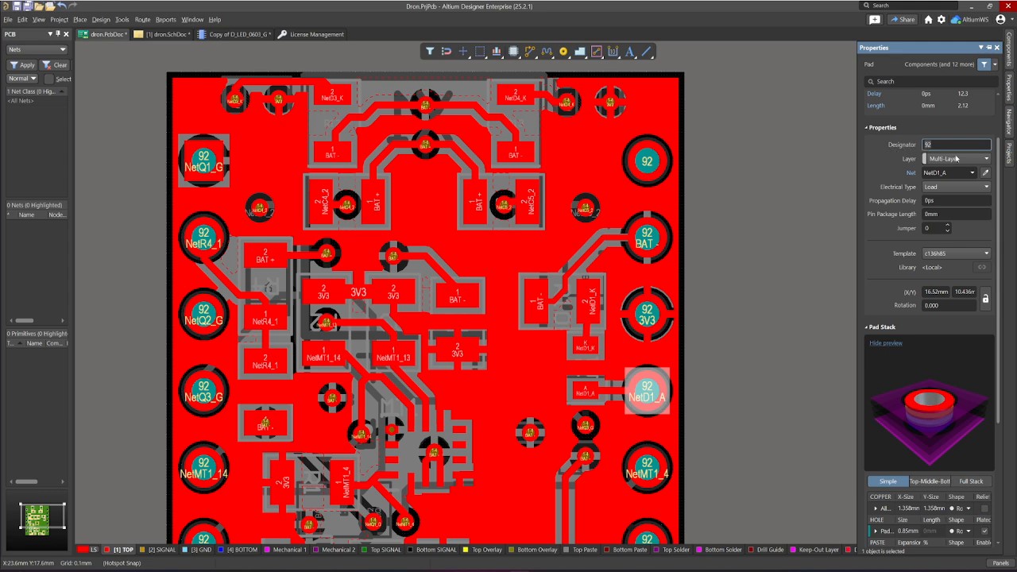
left_click(986, 159)
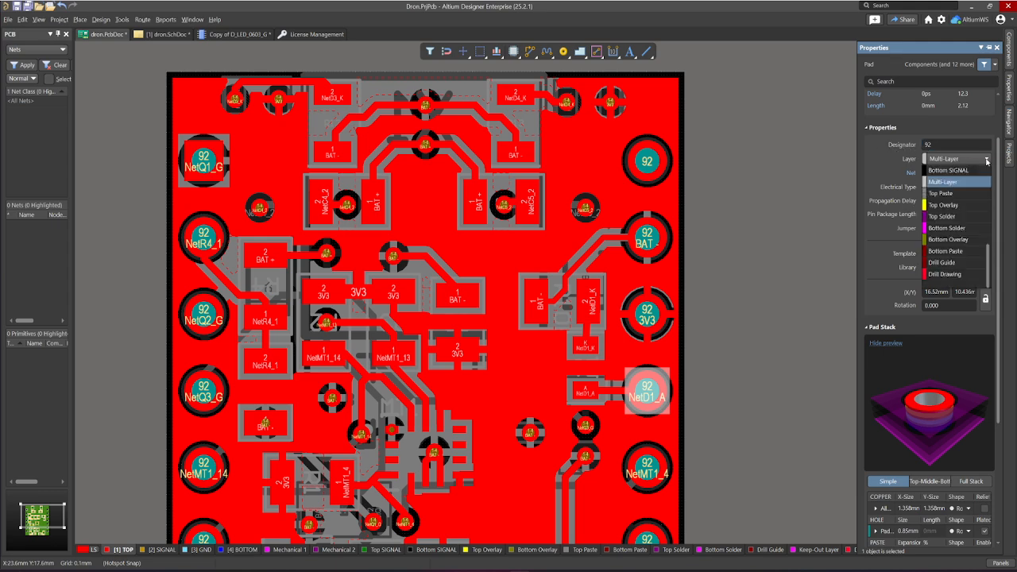
left_click(899, 165)
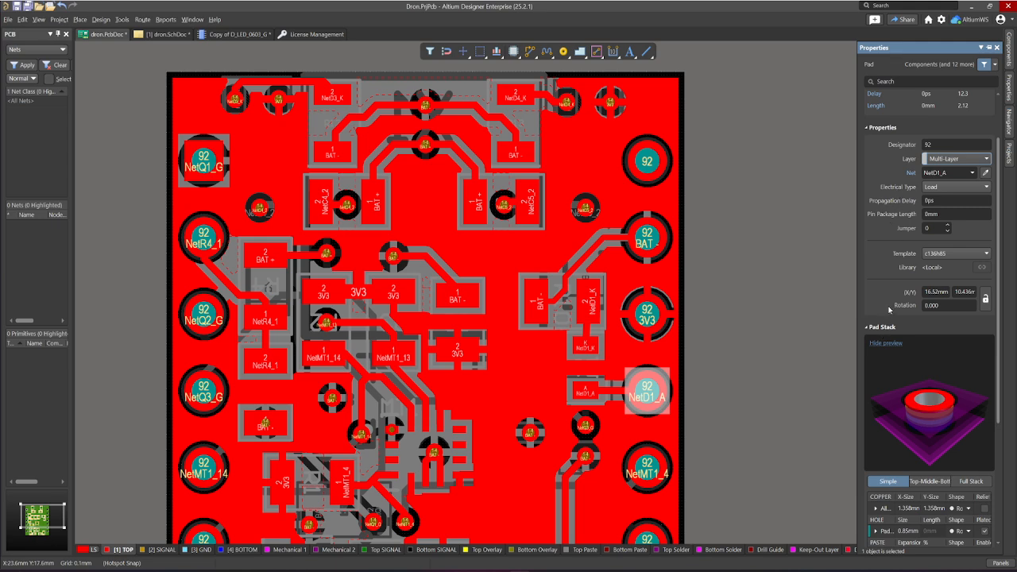
Step: Review the NetD1_A pad's available templates and its pad stack settings for copper, hole, paste and solder
scroll(890, 309, "down", 1)
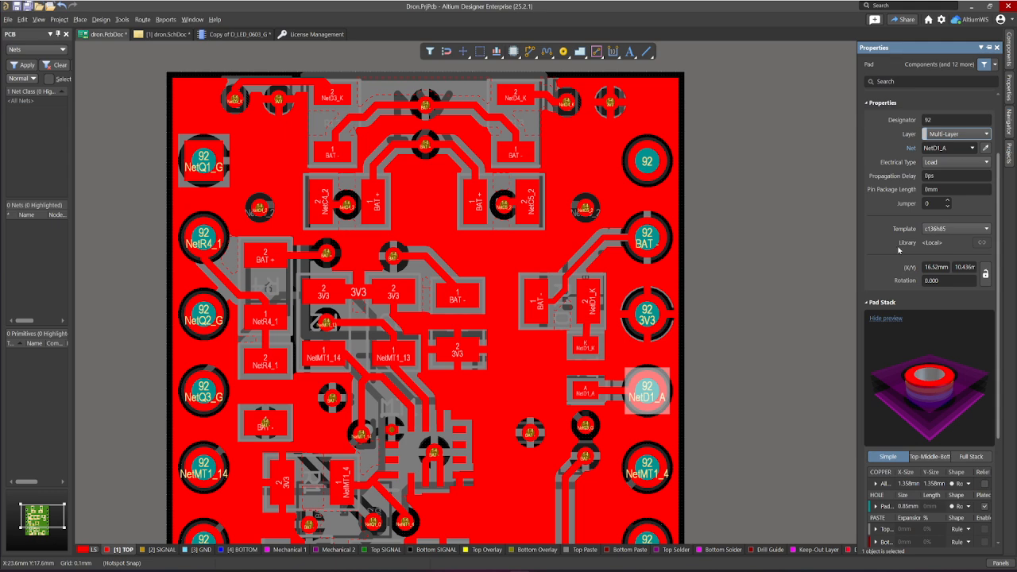
left_click(990, 229)
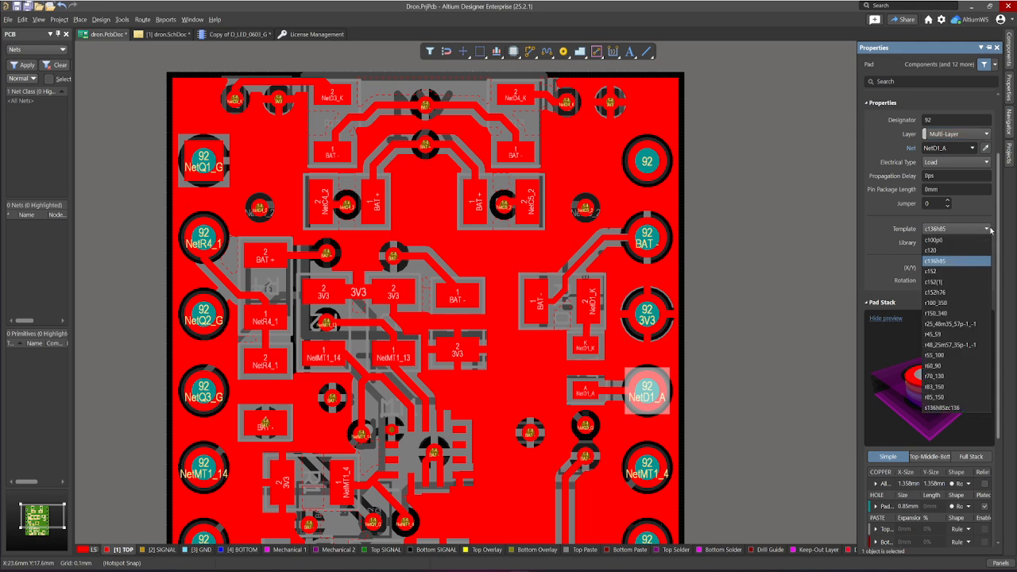
left_click(912, 238)
scroll(912, 506, "down", 1)
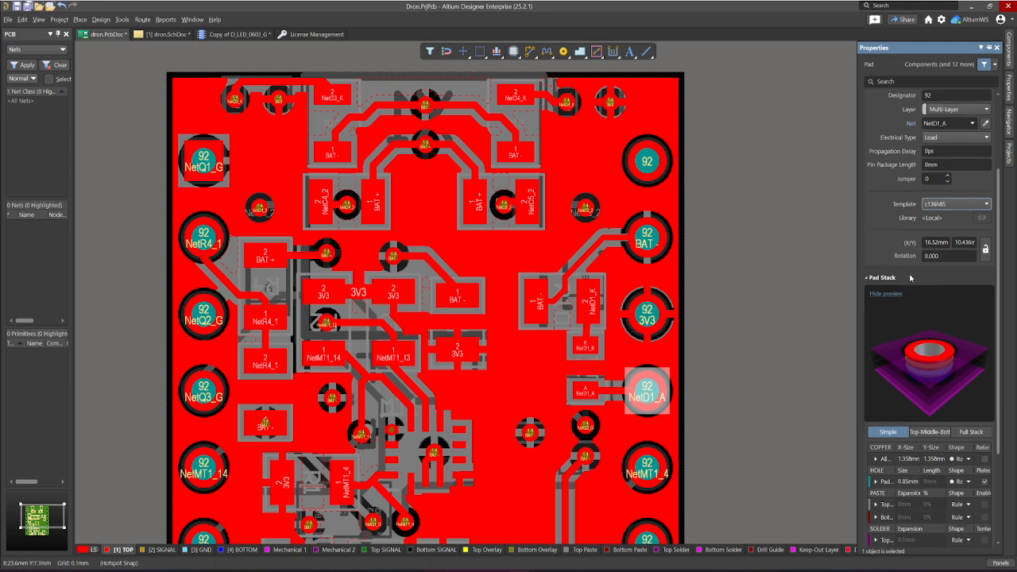
scroll(910, 279, "up", 1)
scroll(884, 234, "up", 1)
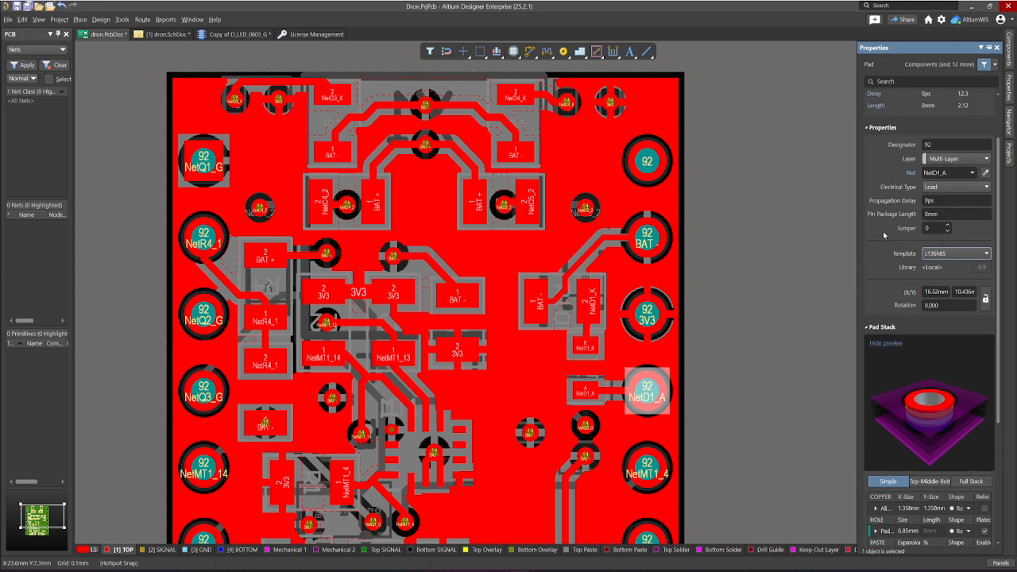
scroll(883, 234, "down", 5)
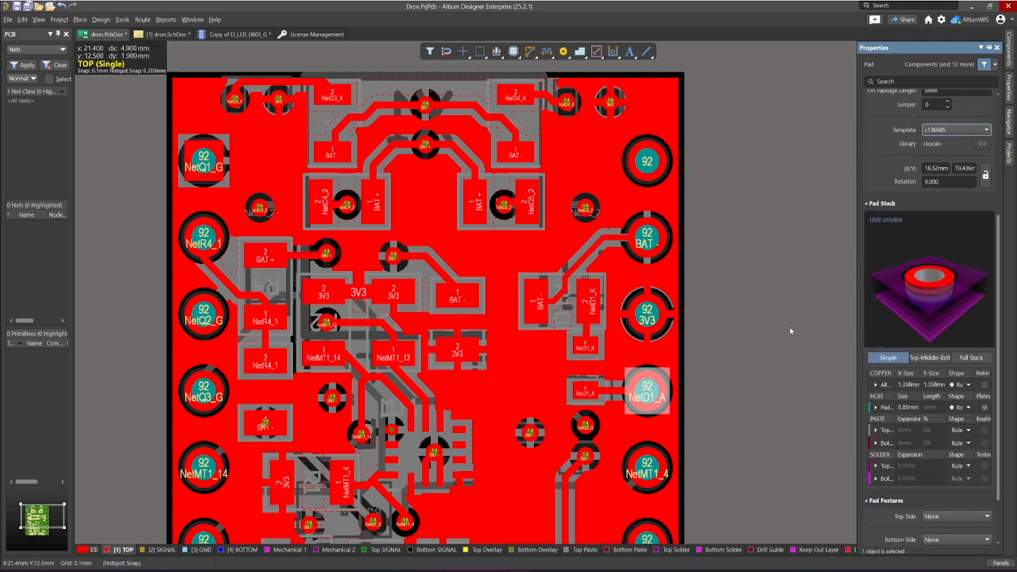
Step: Open the properties of the isolated BAT - via between the central chip and the NetD1_A pad
right_click_drag(782, 312, 817, 274)
double_click(563, 395)
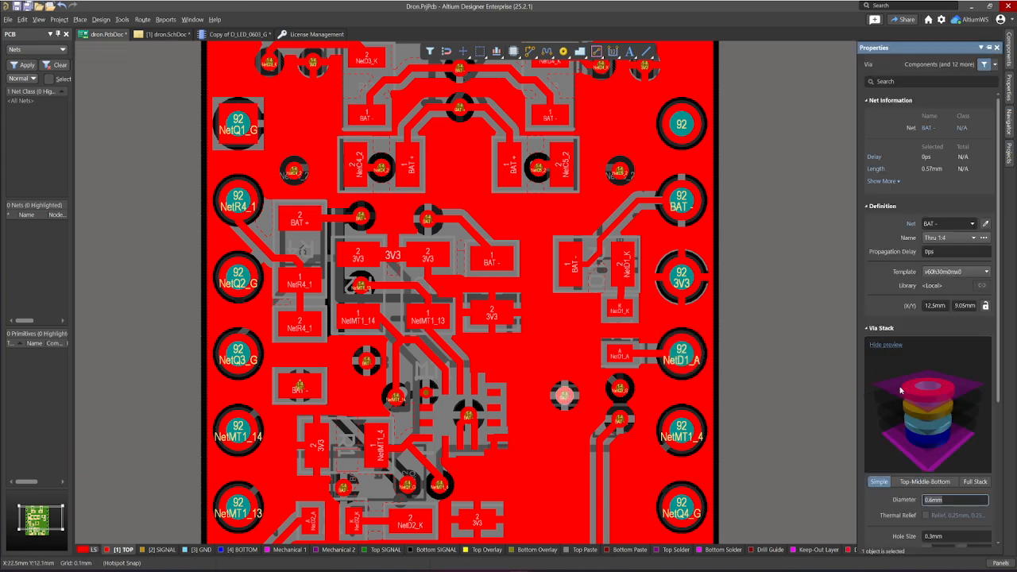
Step: Review the BAT - via's stack, solder mask expansion, IPC 4761 via type and testpoint settings, and deselect the via
scroll(877, 518, "down", 3)
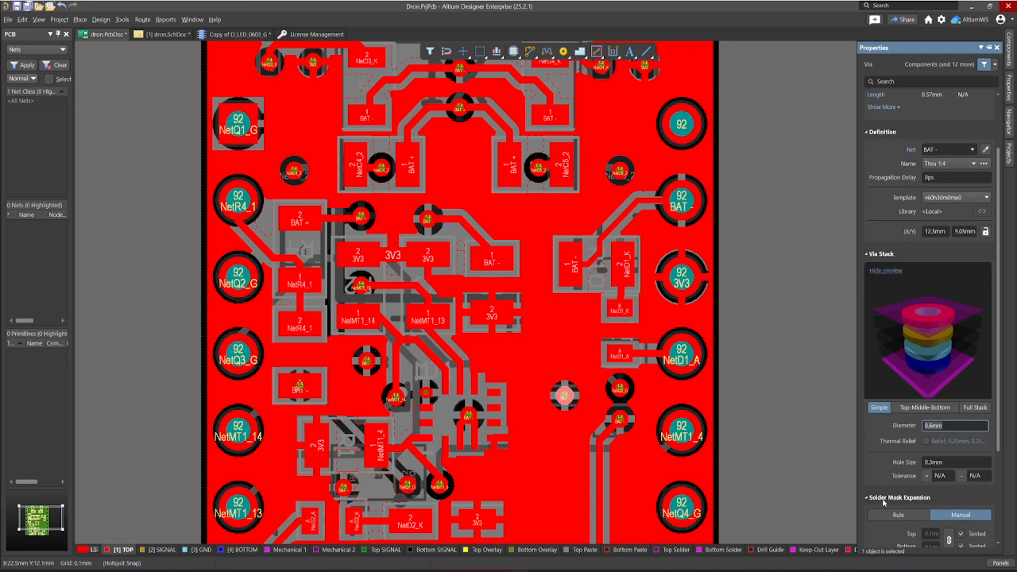
scroll(878, 451, "down", 3)
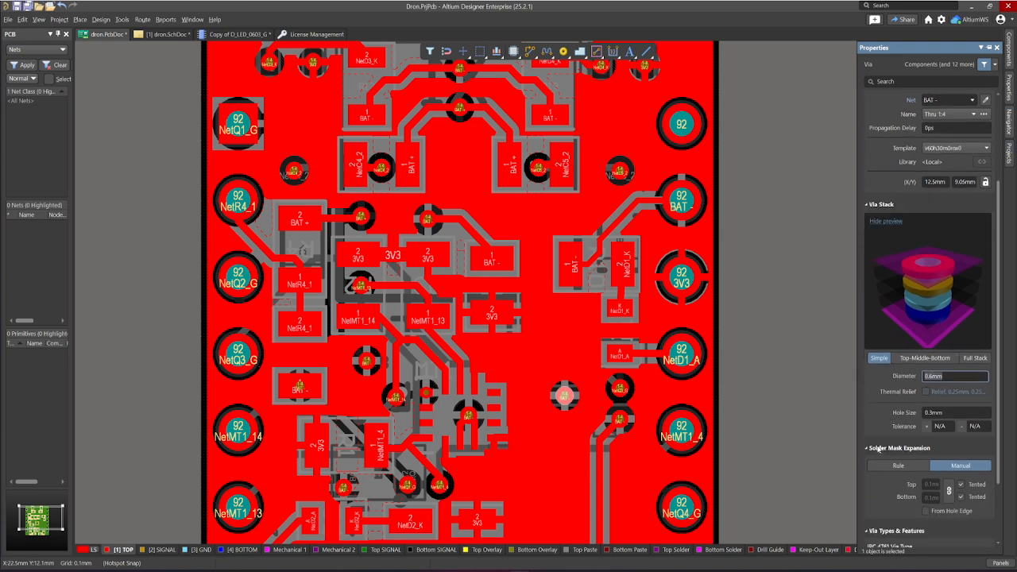
scroll(876, 427, "up", 5)
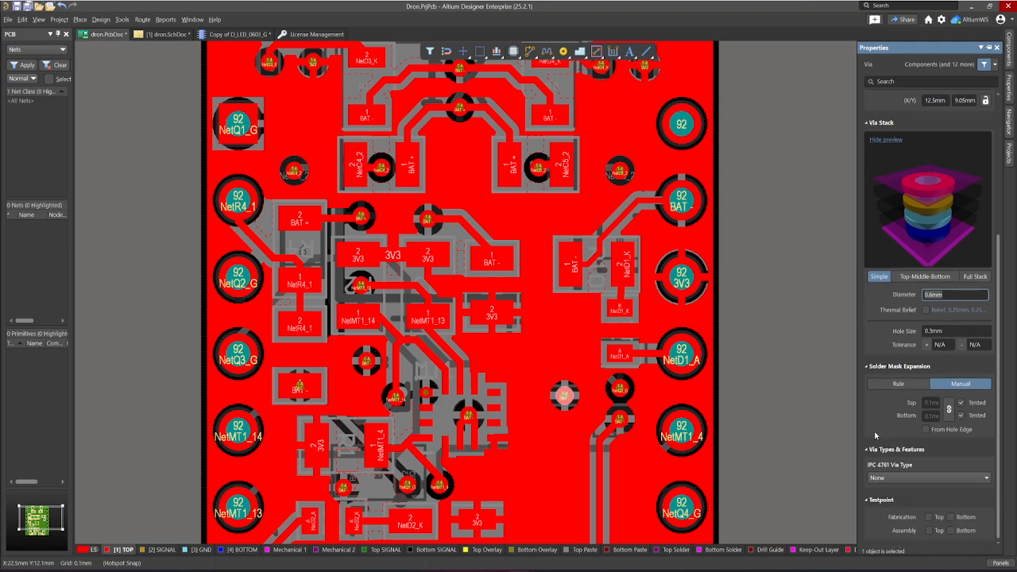
scroll(881, 381, "up", 1)
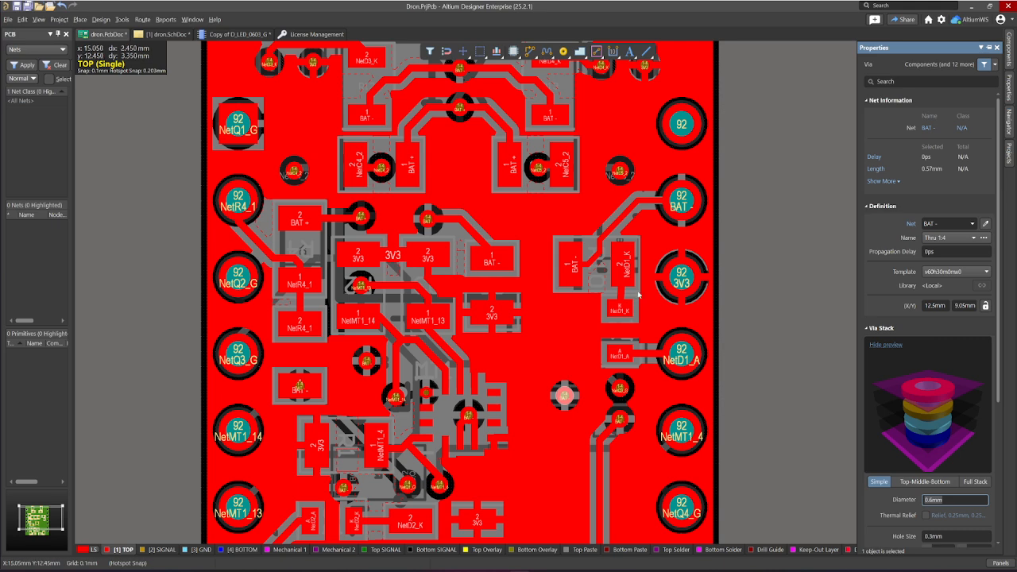
left_click(770, 311)
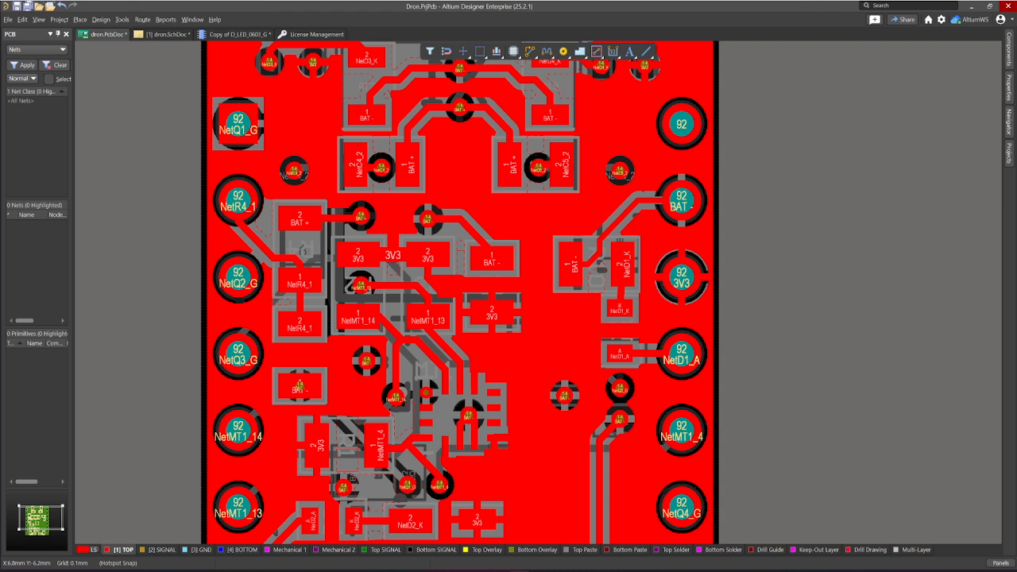
key("shift+h")
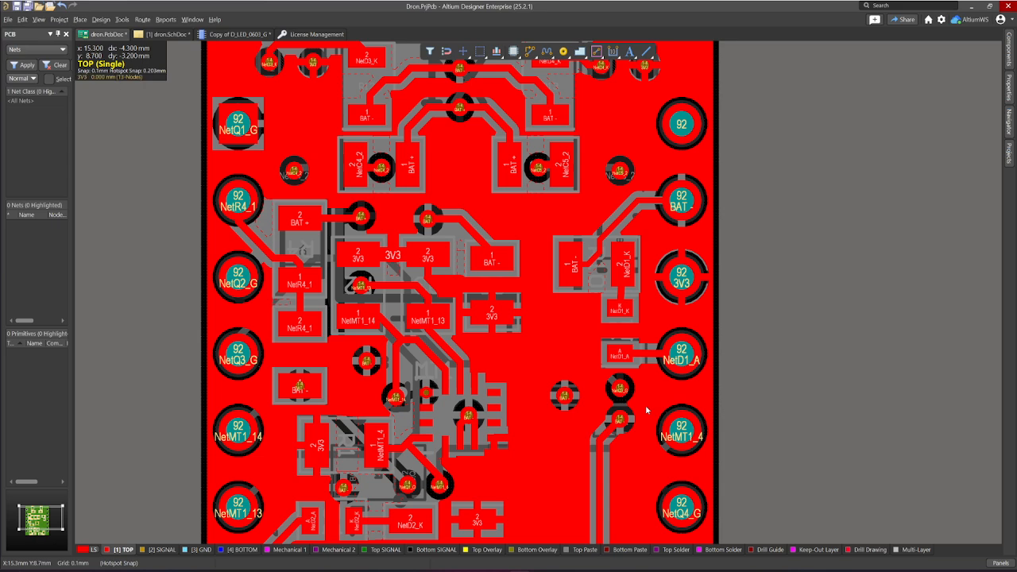
key("shift+h")
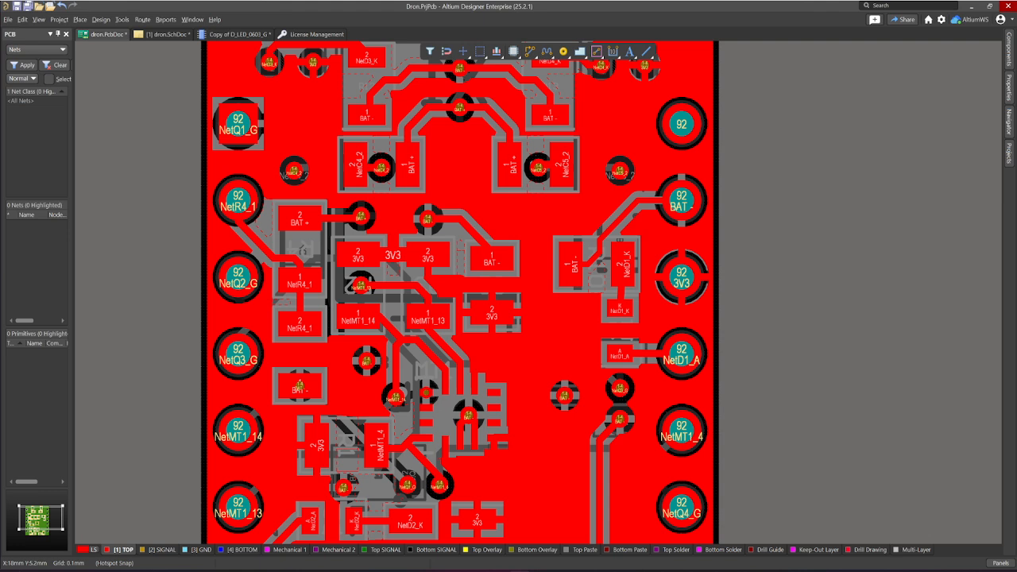
Step: Select the NetD1_A pad and compare its Full Stack and Simple pad stack modes, including the detailed top solder expansion settings
left_click(681, 350)
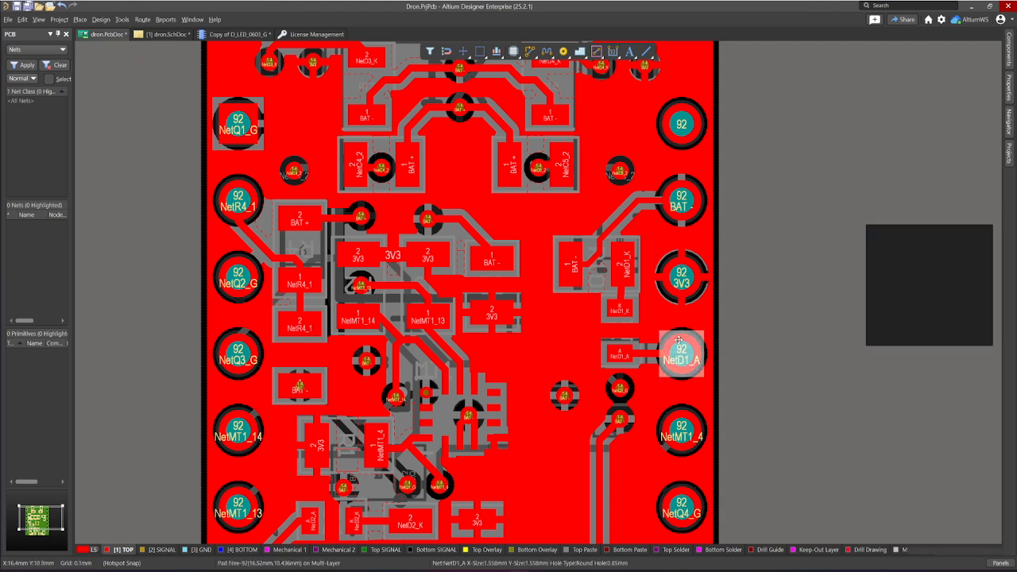
scroll(921, 473, "down", 3)
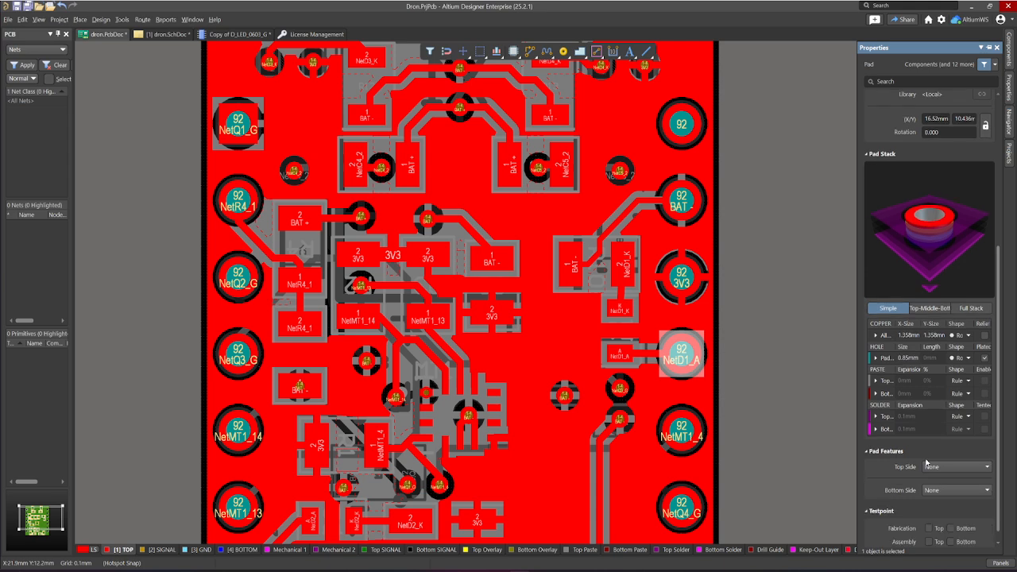
scroll(903, 479, "up", 5)
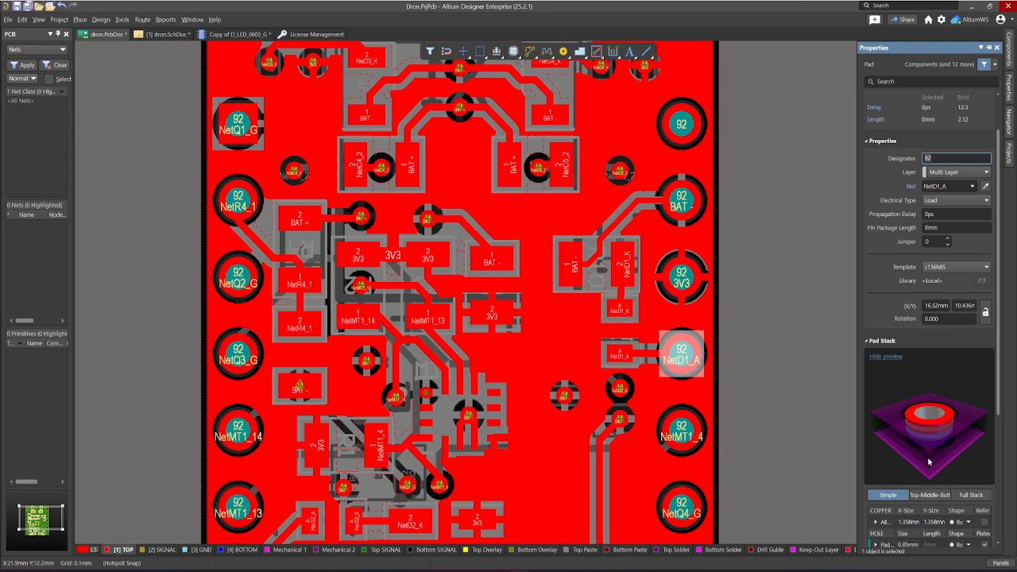
scroll(927, 461, "down", 3)
left_click(970, 296)
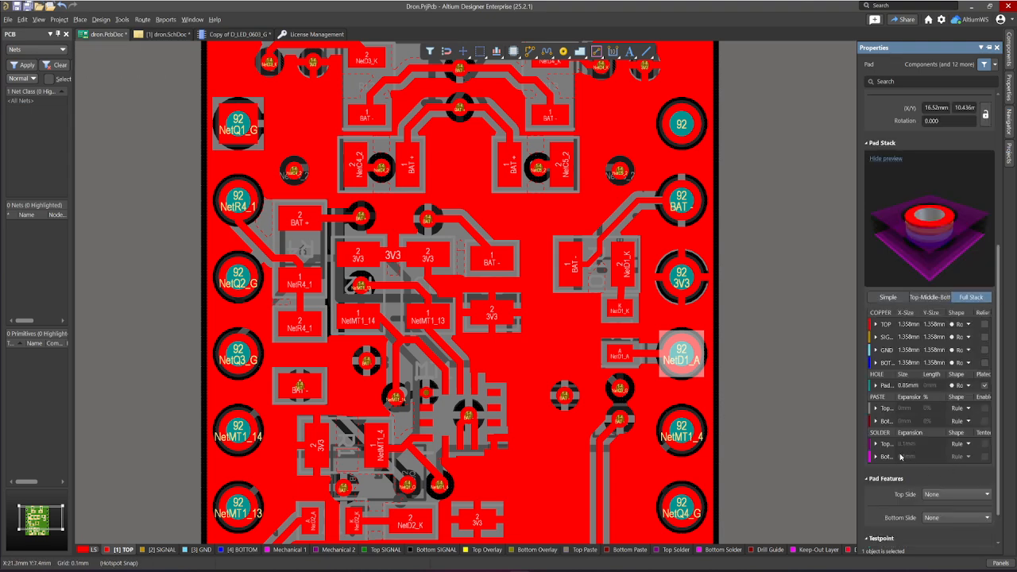
left_click(888, 297)
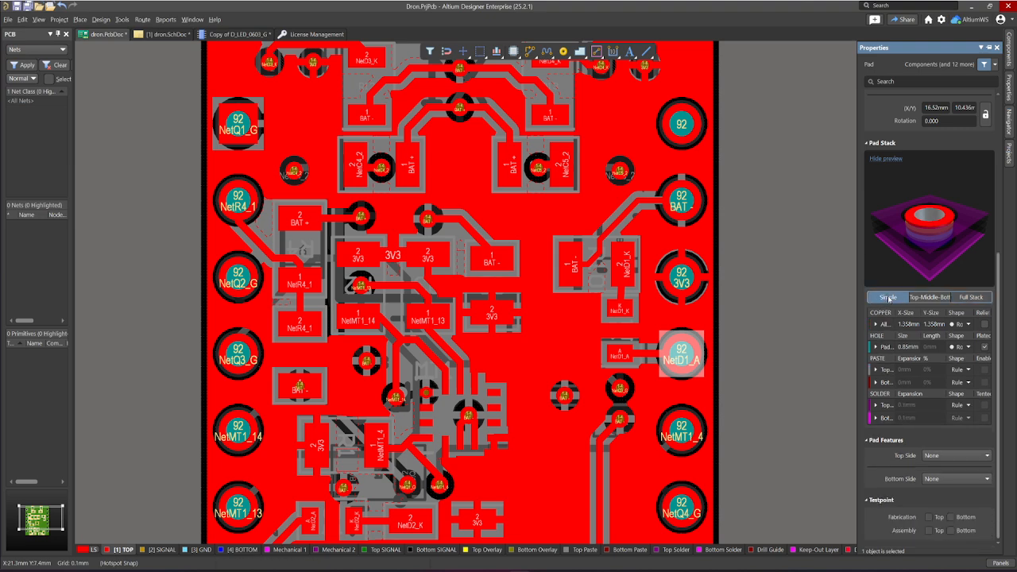
left_click(888, 405)
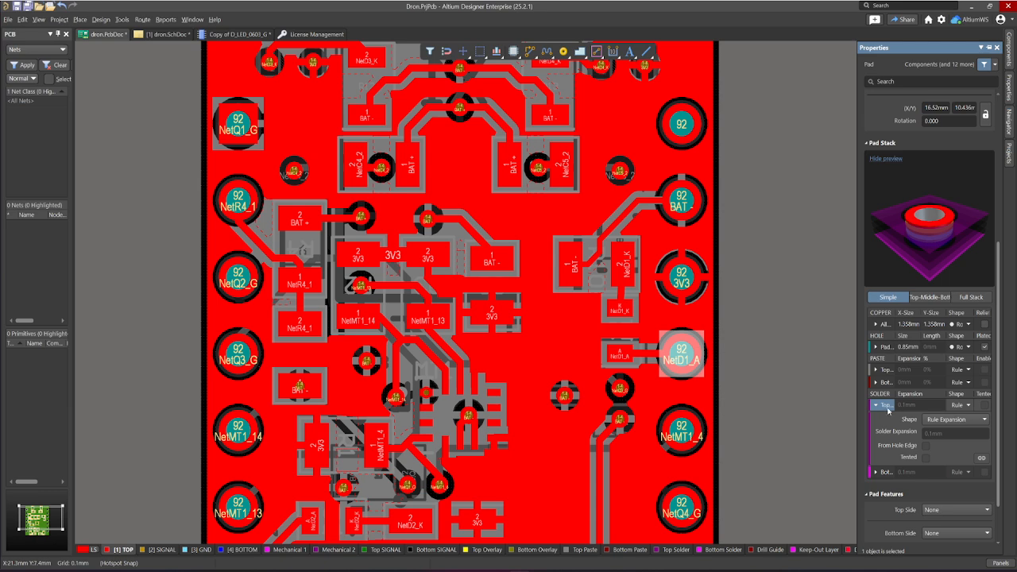
left_click(882, 408)
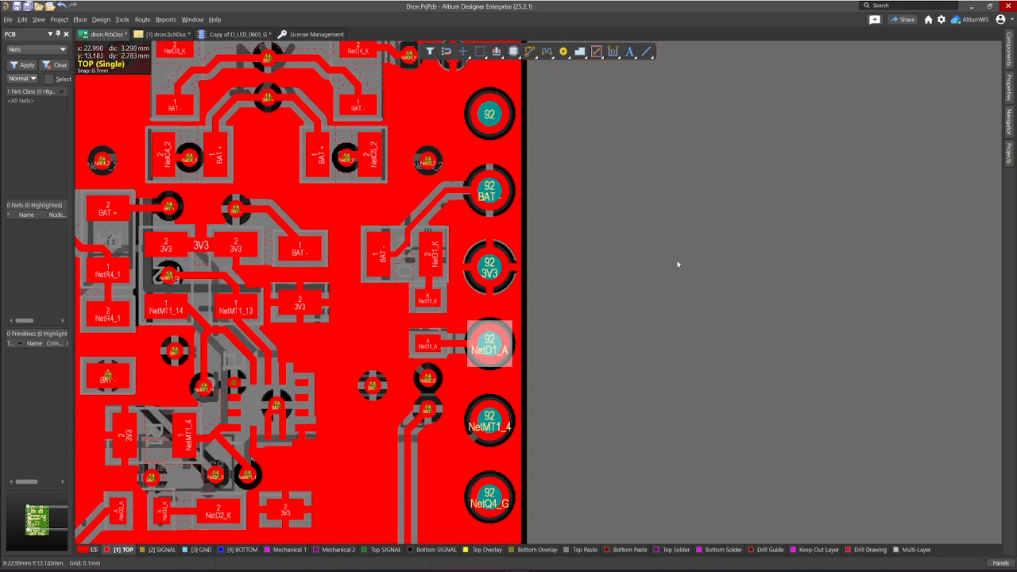
Step: Open the Add Stitching to Net settings and place the dialog clear of the board's centre
scroll(628, 270, "down", 2, "ctrl")
right_click_drag(640, 281, 592, 274)
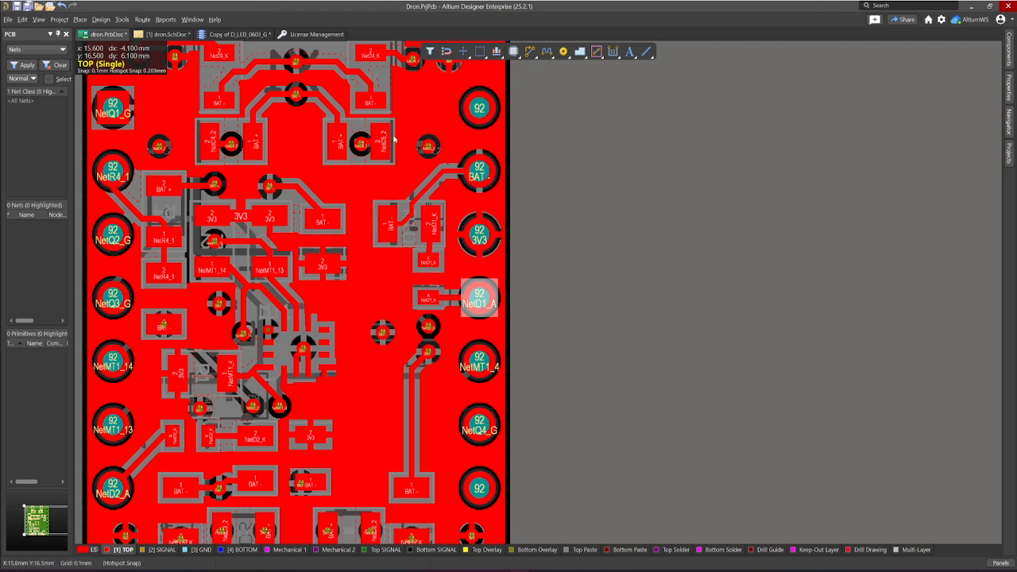
left_click(120, 20)
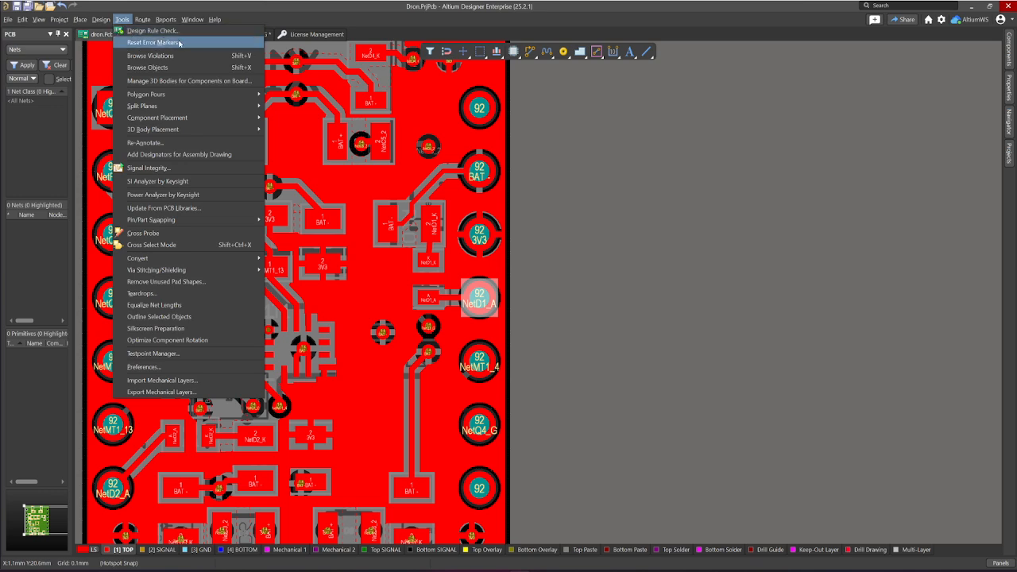
mouse_move(216, 270)
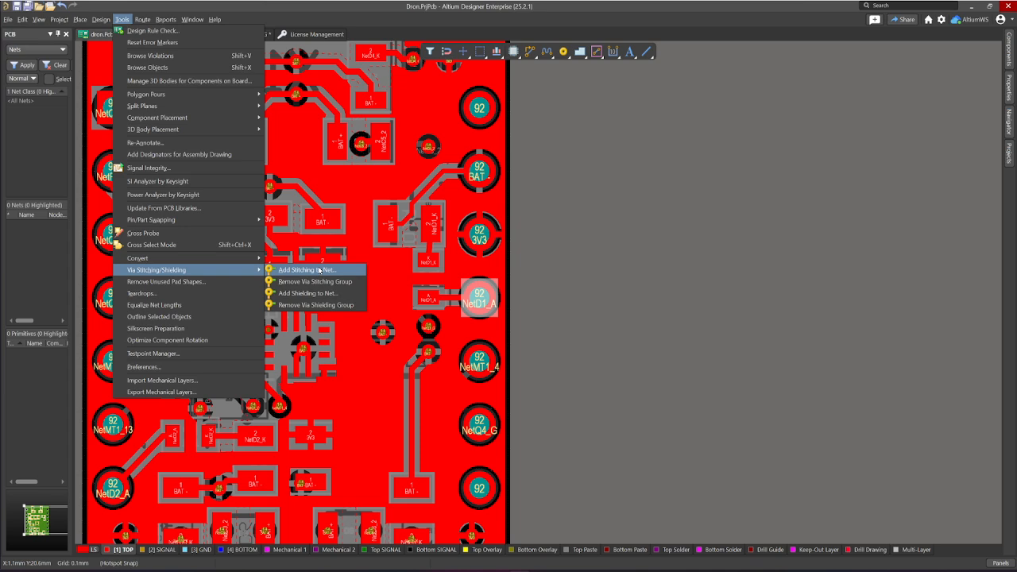
left_click(319, 270)
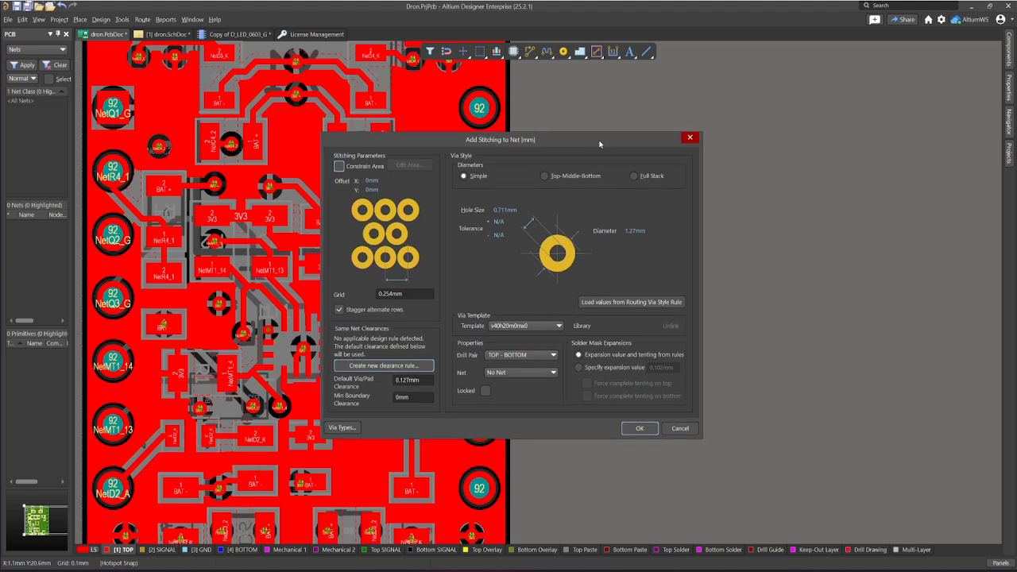
left_click_drag(600, 144, 711, 127)
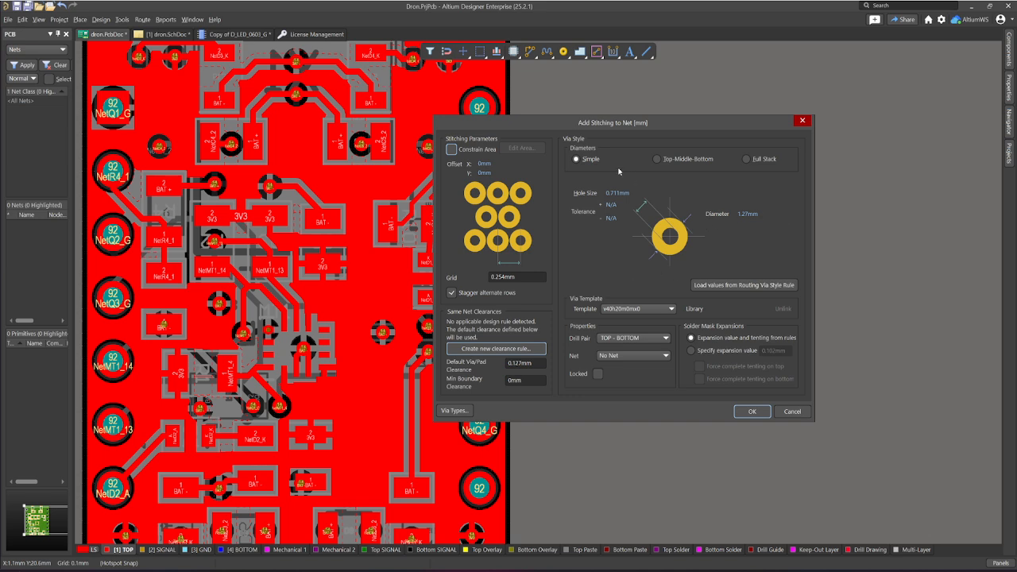
Step: Compare the Top-Middle-Bottom, Full Stack and Simple diameter styles for the stitching vias, ending on Simple
left_click(678, 164)
left_click(753, 159)
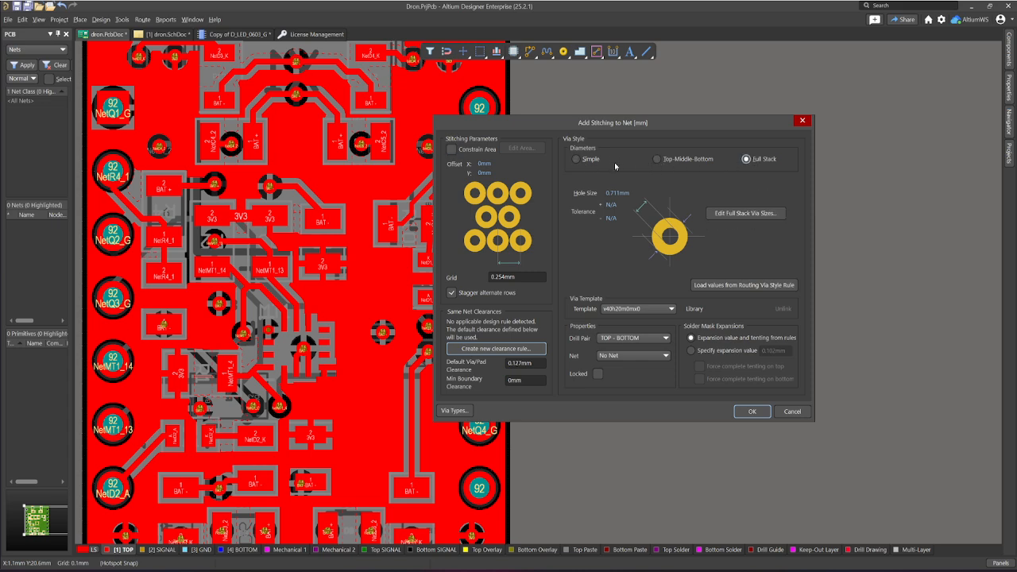
left_click(585, 159)
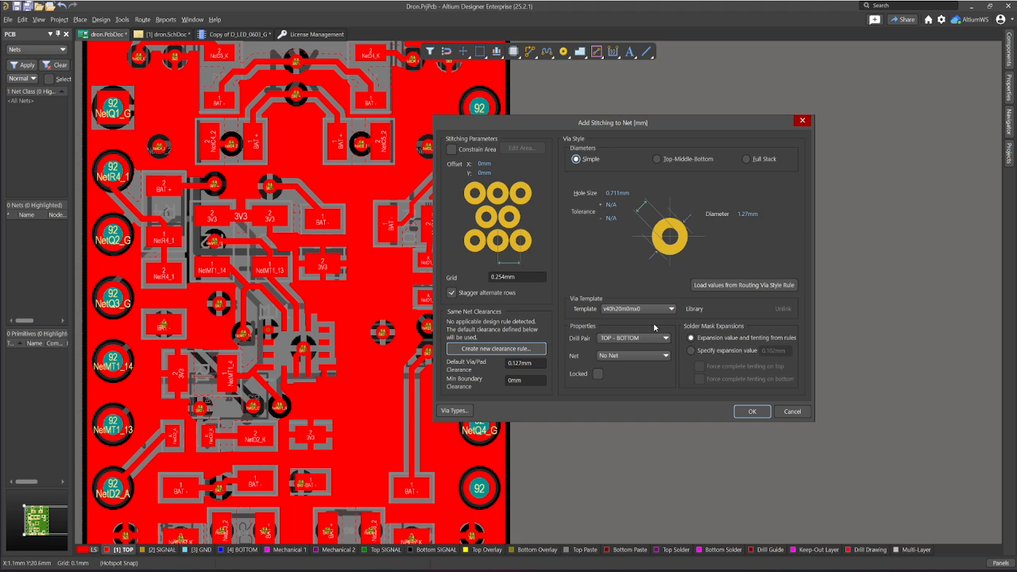
Step: Try to apply via stitching with a 0.254 mm grid and 1.27 mm simple vias, and cancel the stitching setup
left_click(750, 412)
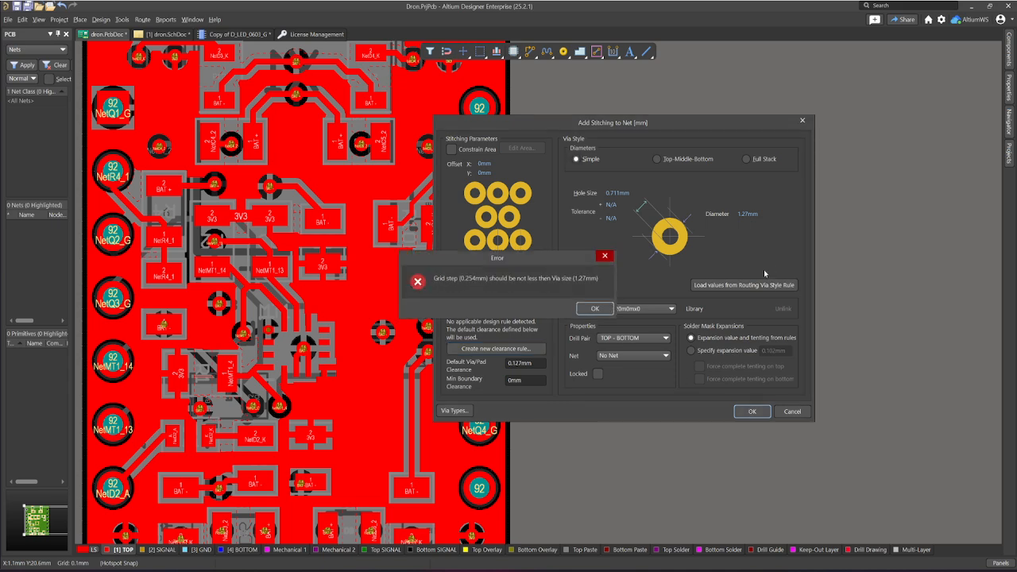
left_click(590, 309)
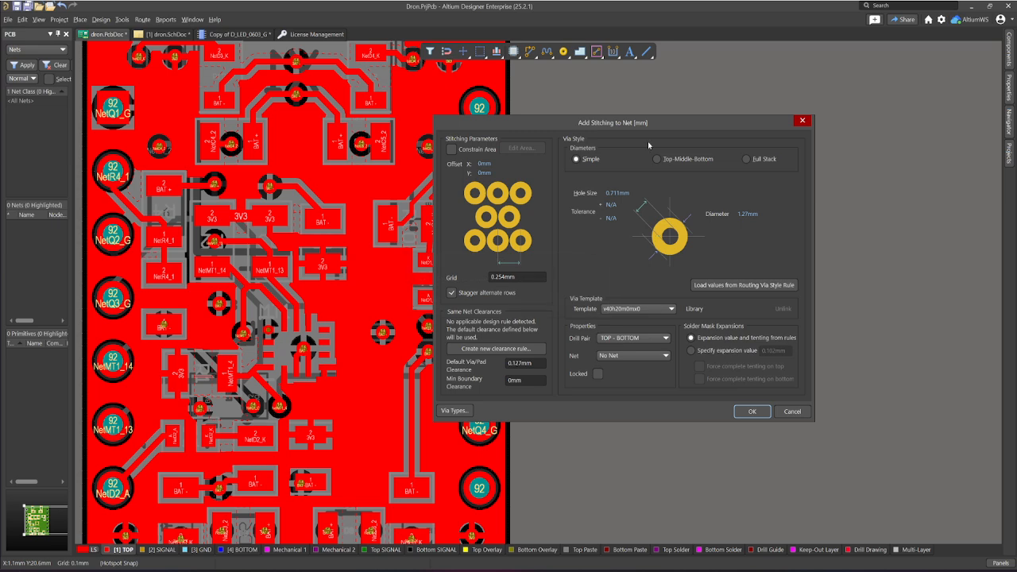
left_click_drag(648, 123, 772, 109)
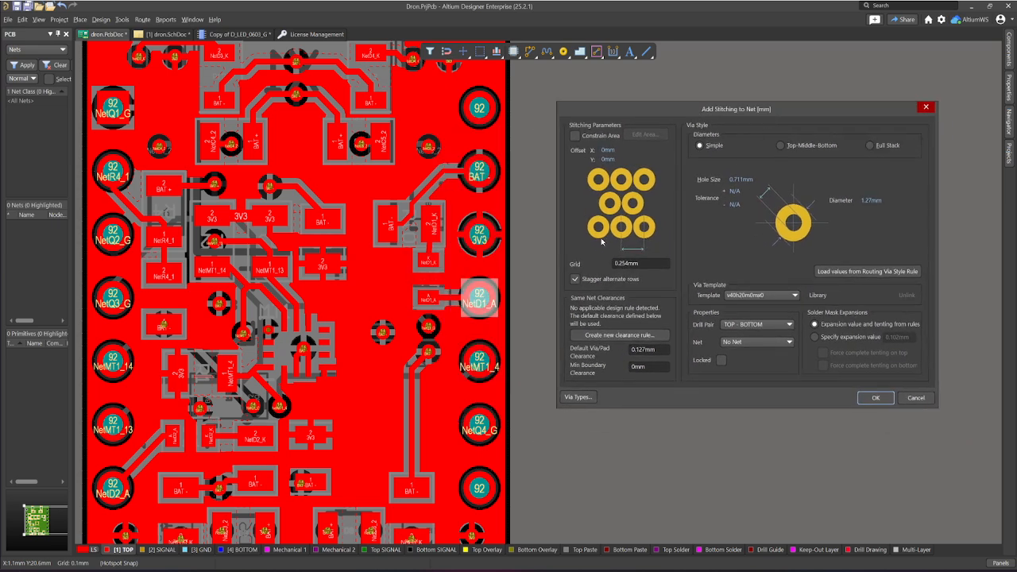
left_click_drag(848, 113, 820, 131)
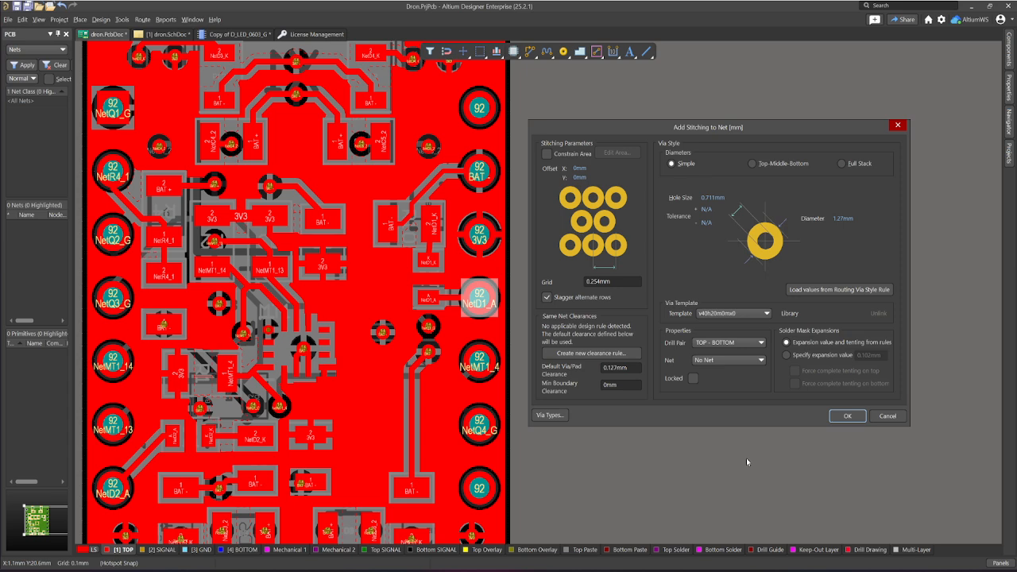
left_click(885, 414)
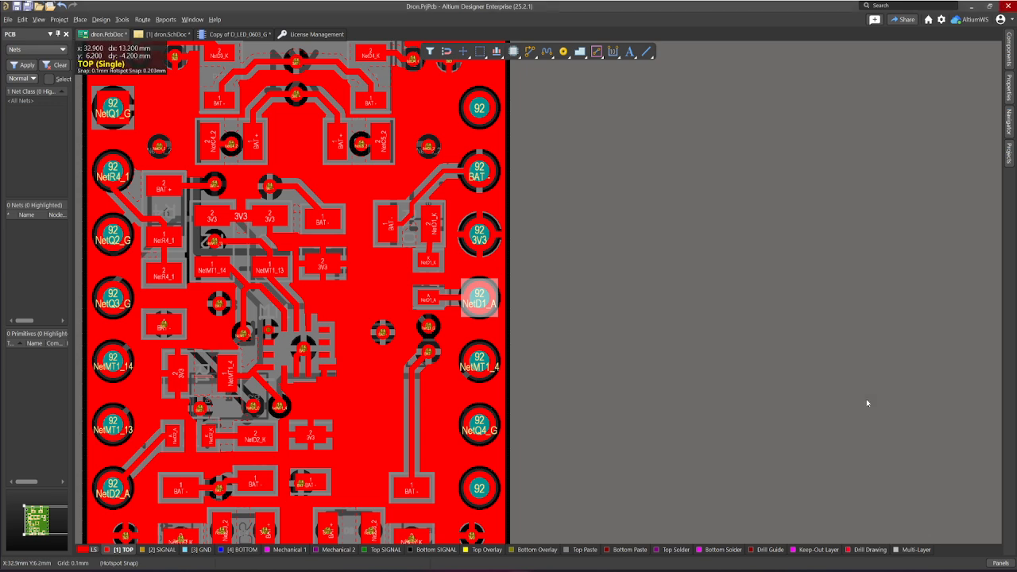
Step: Review the Add Shielding to Net parameters and via style for NetD1_A, and close the settings without adding any shielding
left_click(122, 19)
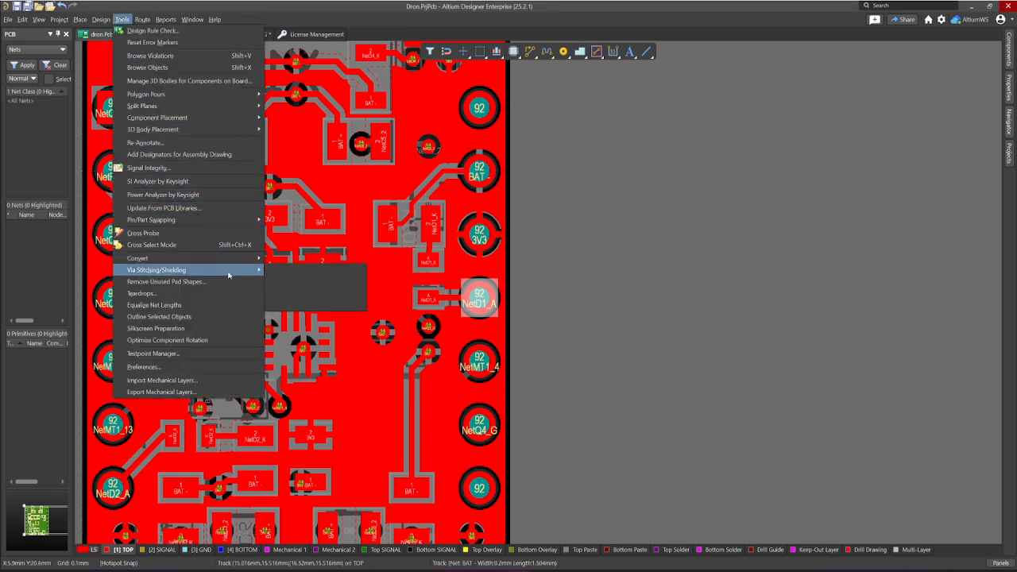
mouse_move(228, 272)
left_click(316, 284)
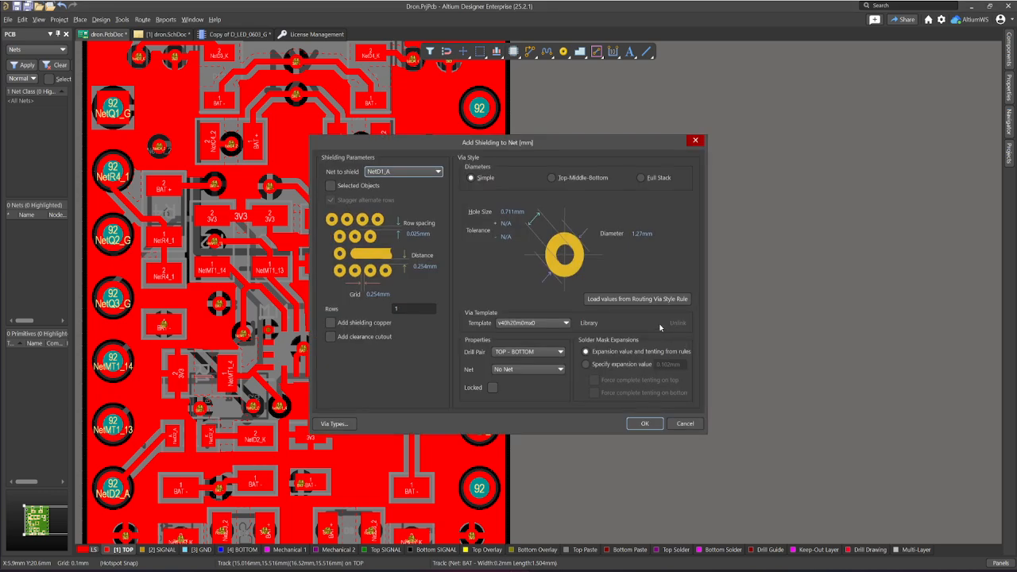
left_click_drag(568, 142, 778, 182)
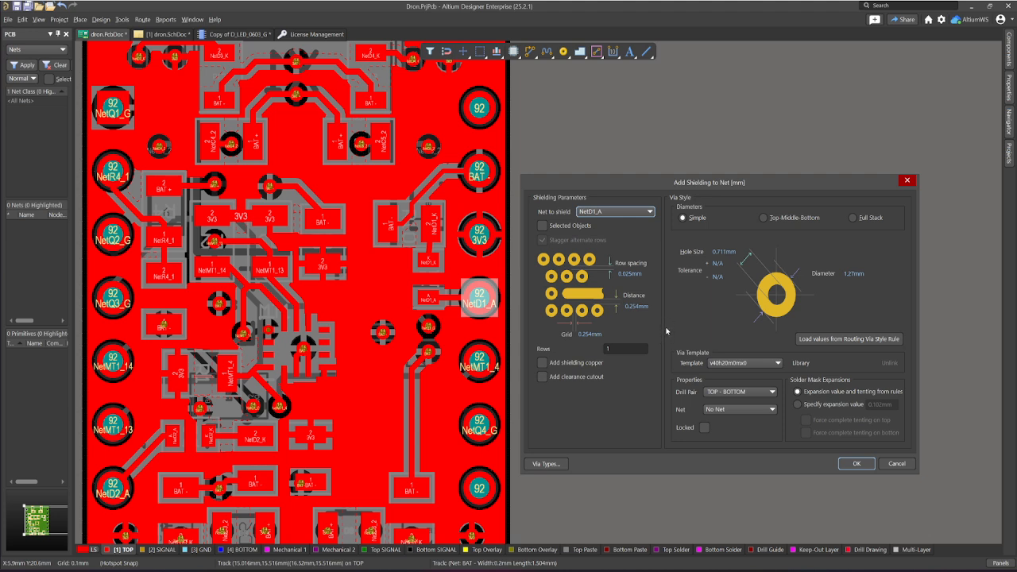
left_click_drag(723, 187, 737, 185)
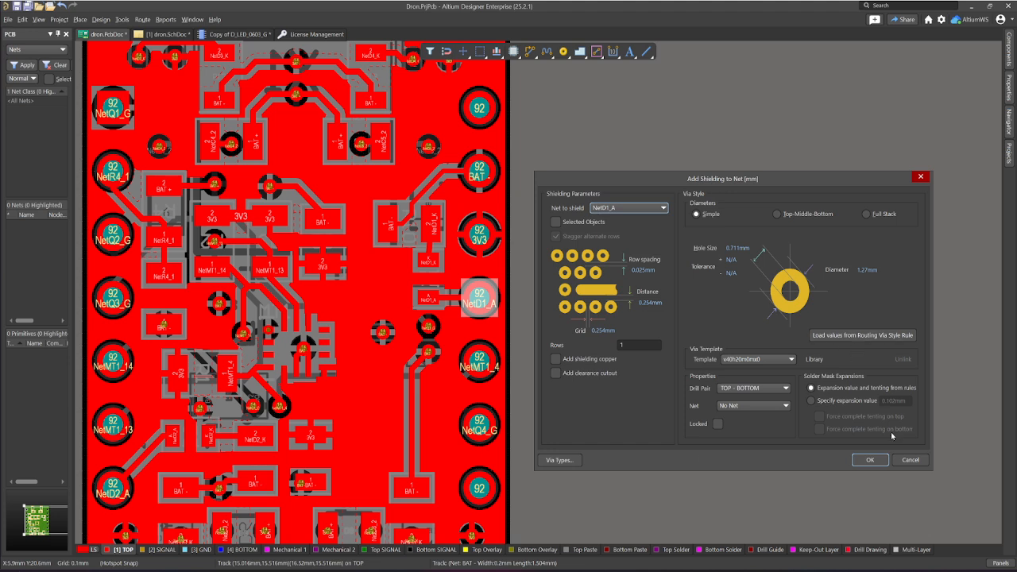
left_click(911, 459)
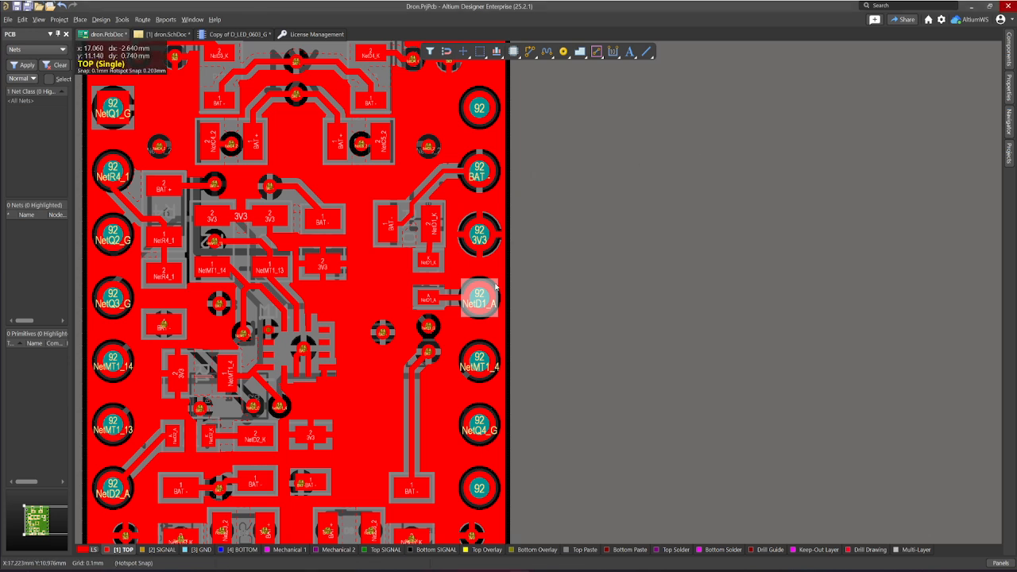